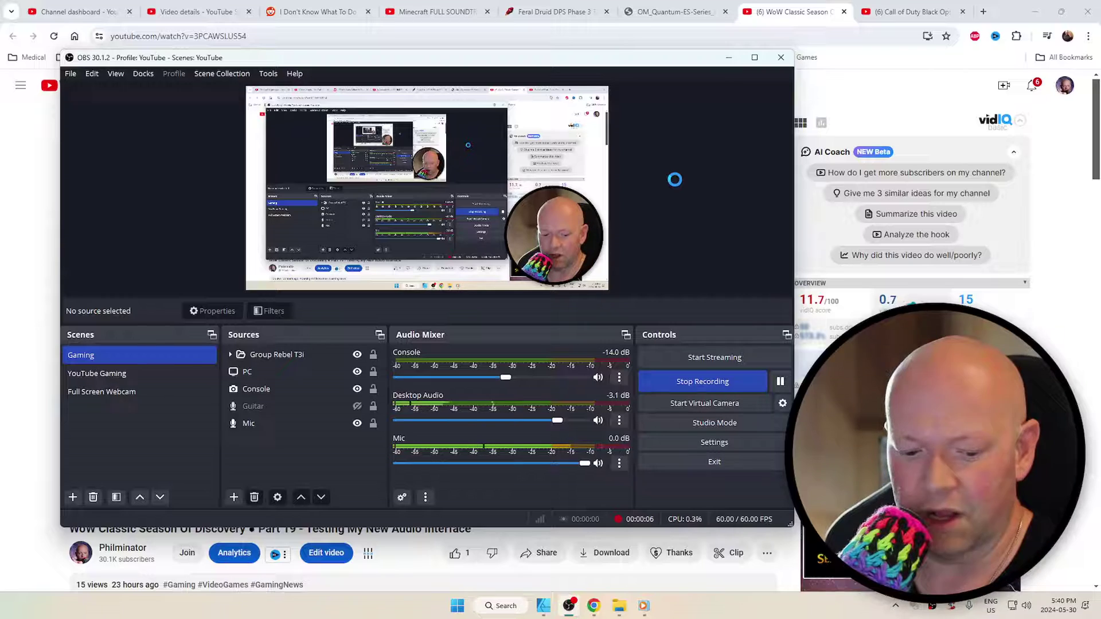
- Drag the OBS Studio window by its title bar toward the centre of the screen
left_click_drag(651, 59, 750, 79)
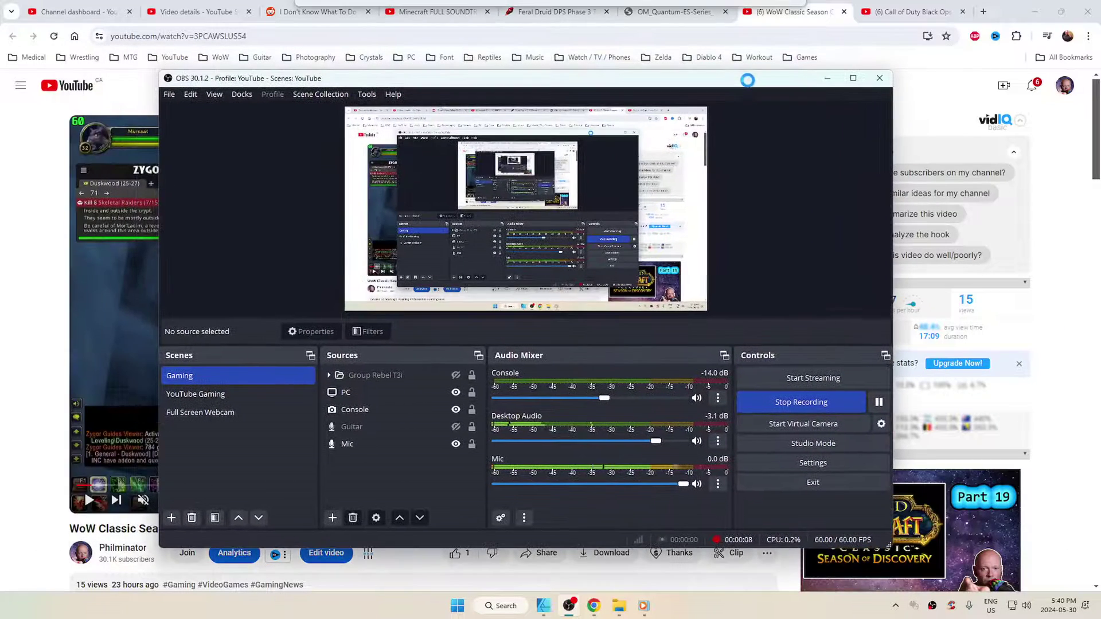
- Show OBS video settings: 1920x1080 base, 2048x1152 output, 60 FPS
left_click(817, 466)
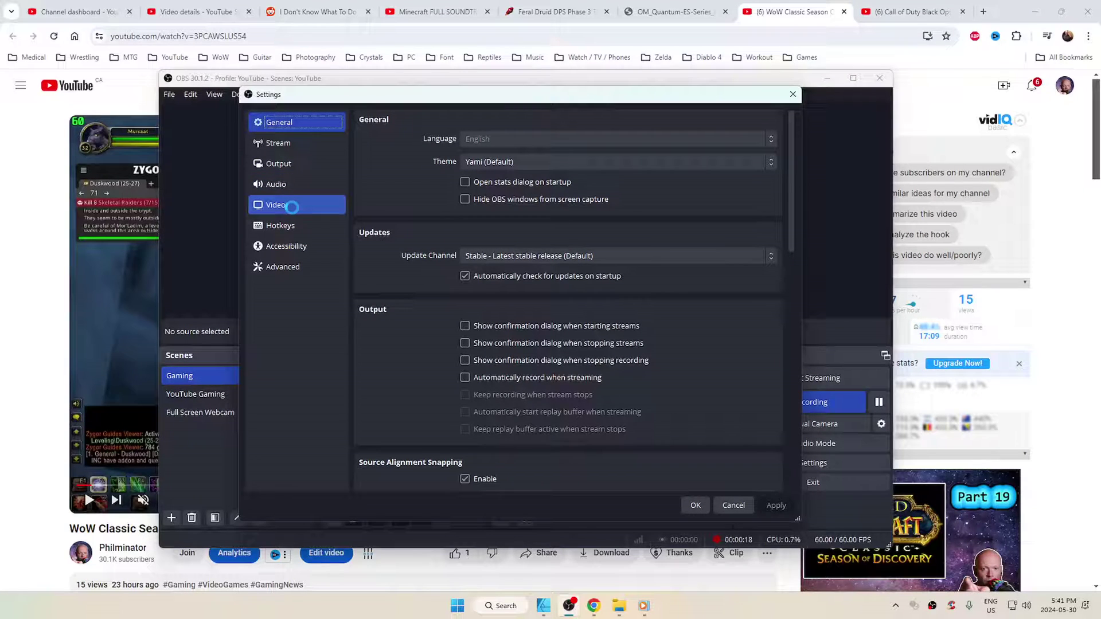
left_click(292, 206)
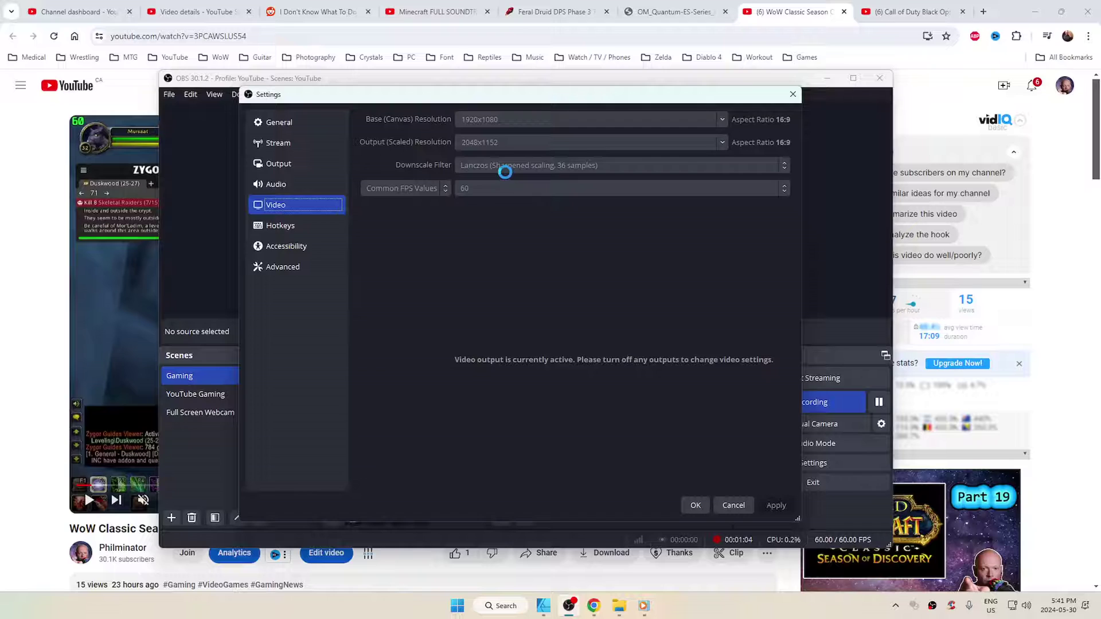
- Review the Output > Recording encoder settings, then return to the Video page
left_click(288, 164)
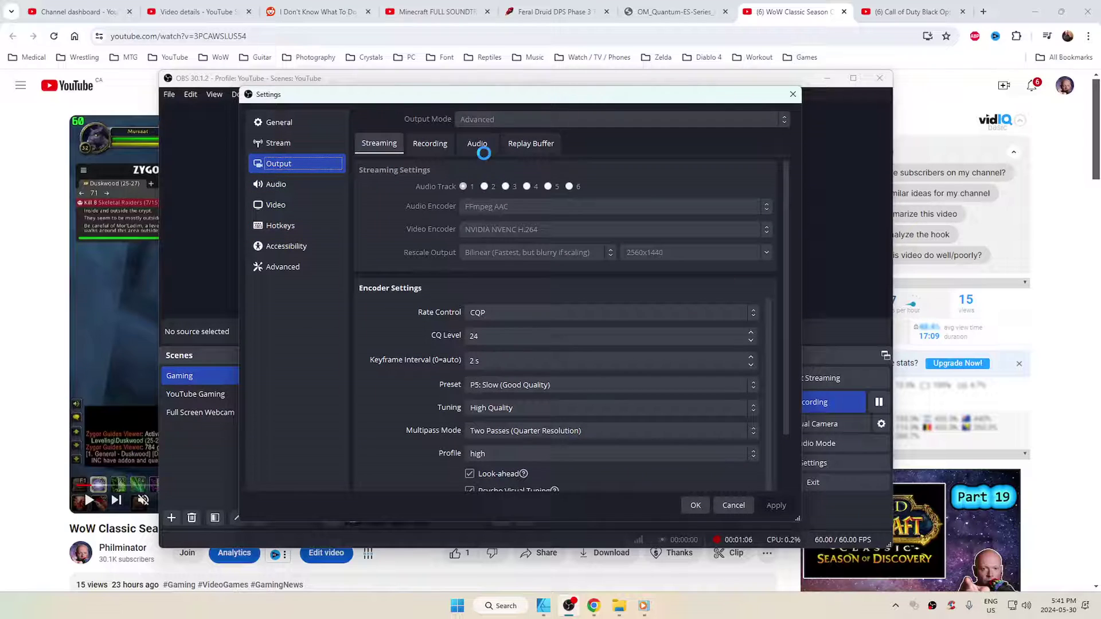
left_click(430, 143)
left_click_drag(790, 224, 790, 387)
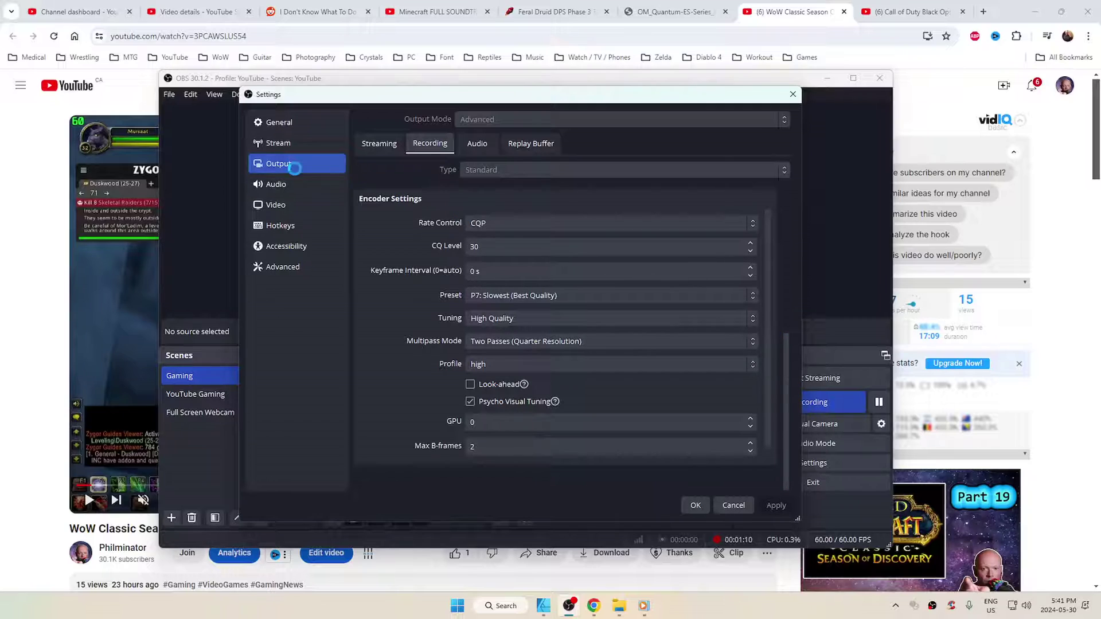
left_click(283, 203)
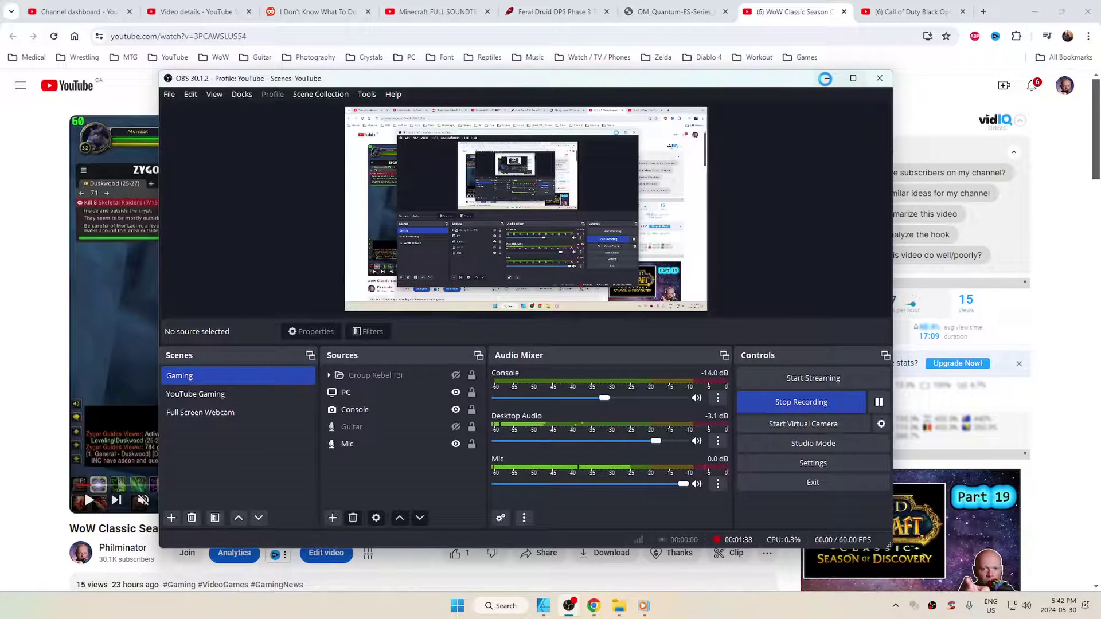
- Minimize OBS and check Stats for nerds on the Call of Duty video
left_click(825, 78)
left_click(909, 11)
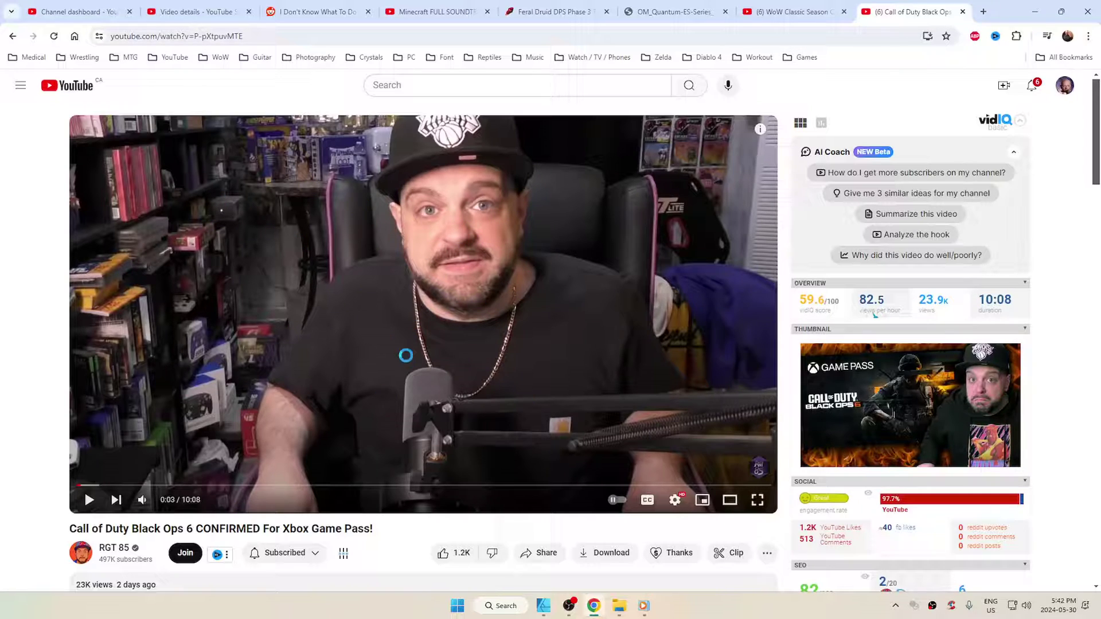
right_click(321, 294)
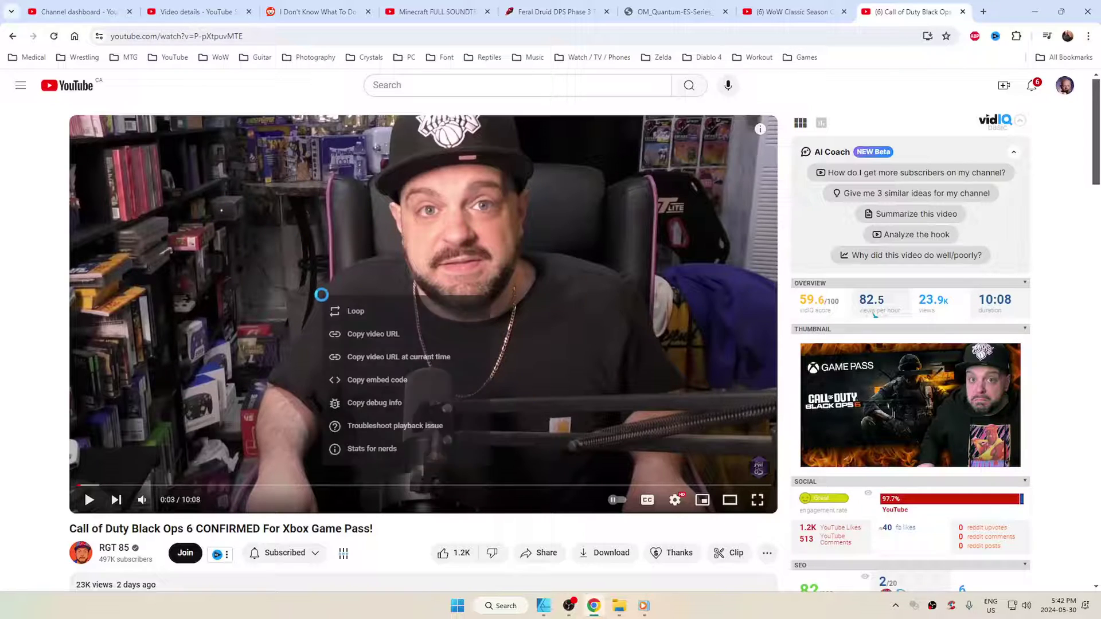
left_click(380, 450)
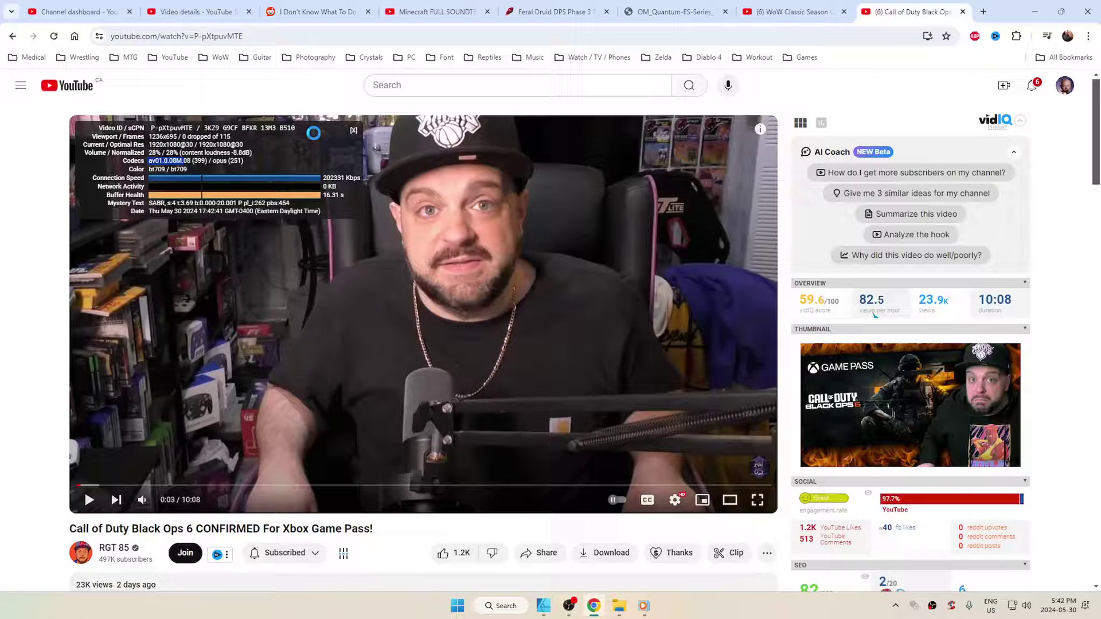
left_click(354, 132)
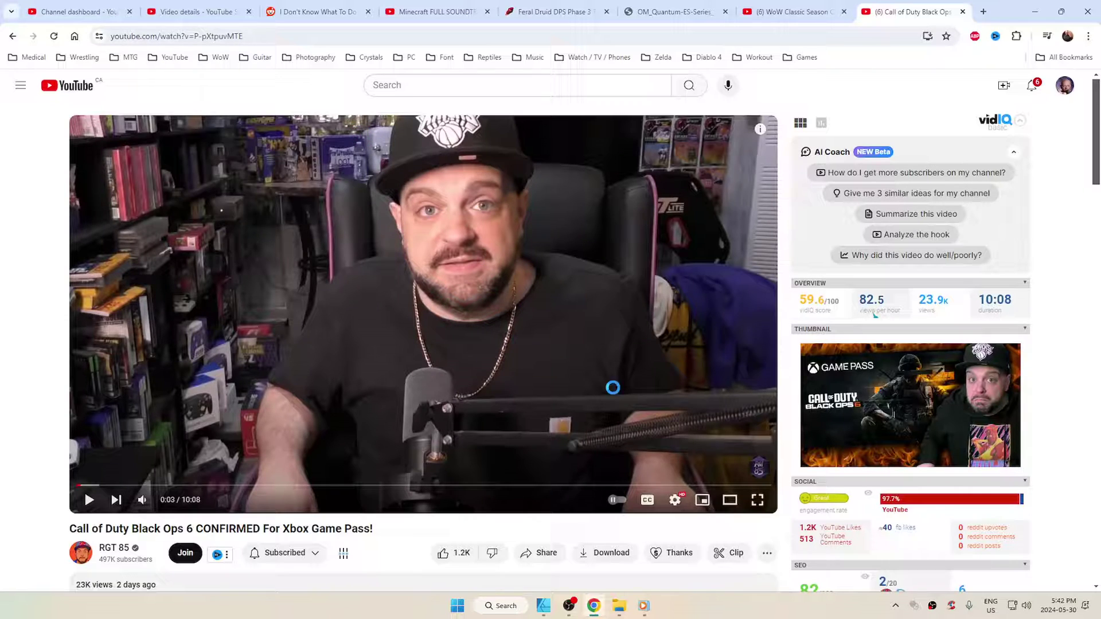
- Set the Call of Duty video to 1080p, then switch to the WoW Classic Part 19 tab
left_click(675, 500)
left_click(696, 464)
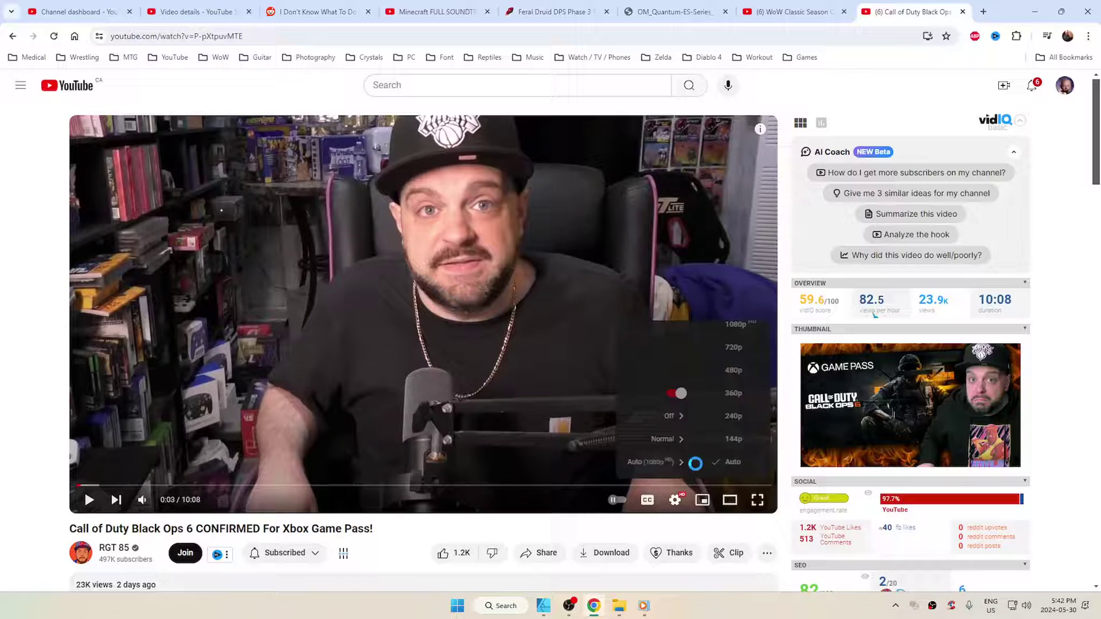
left_click(689, 328)
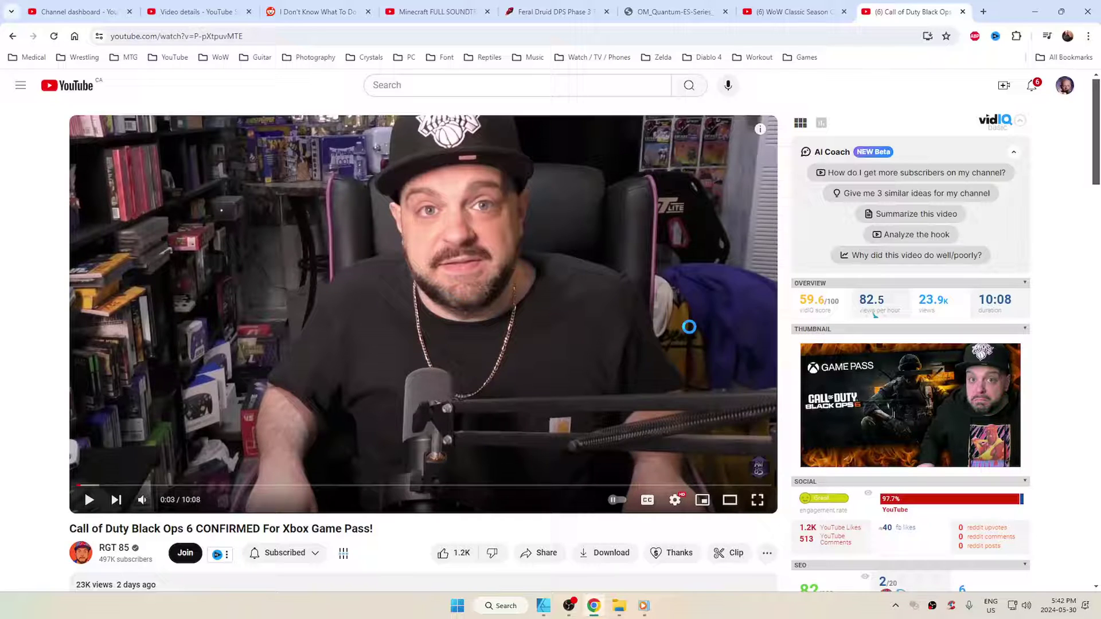
key("ctrl+shift+Tab")
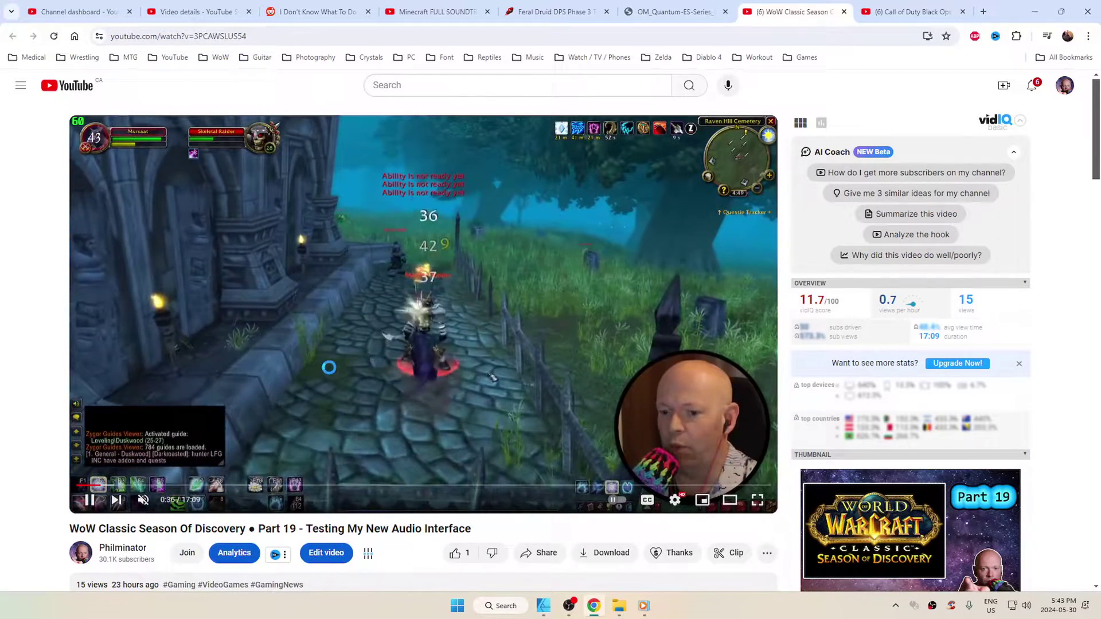
- Check Part 19's Stats for nerds, confirm 1080p60 quality, and pause at 0:52
right_click(310, 328)
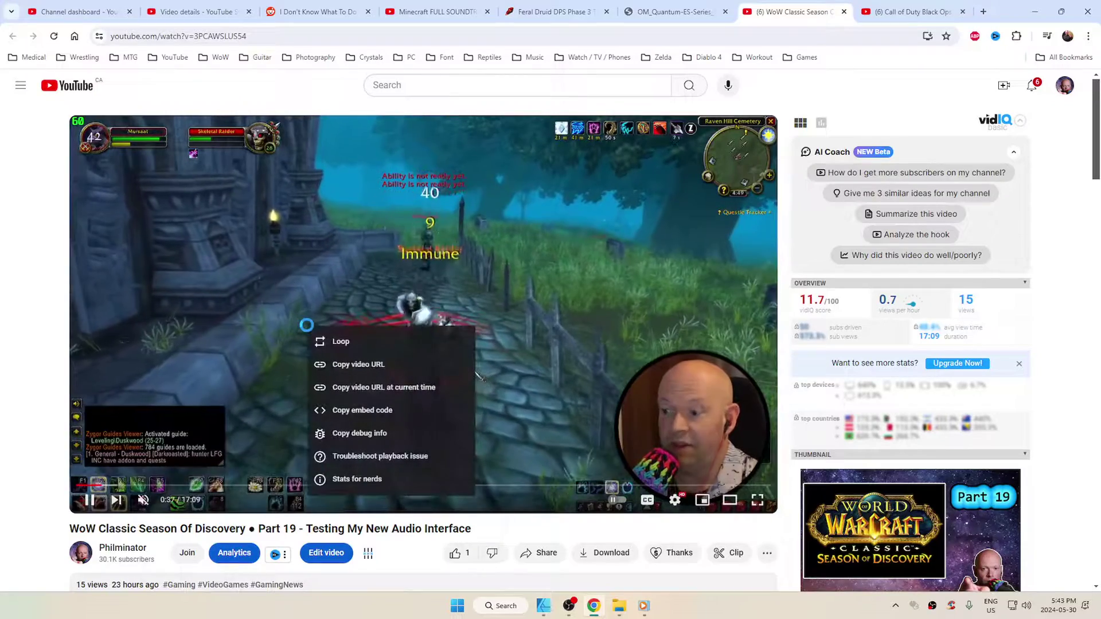
left_click(348, 480)
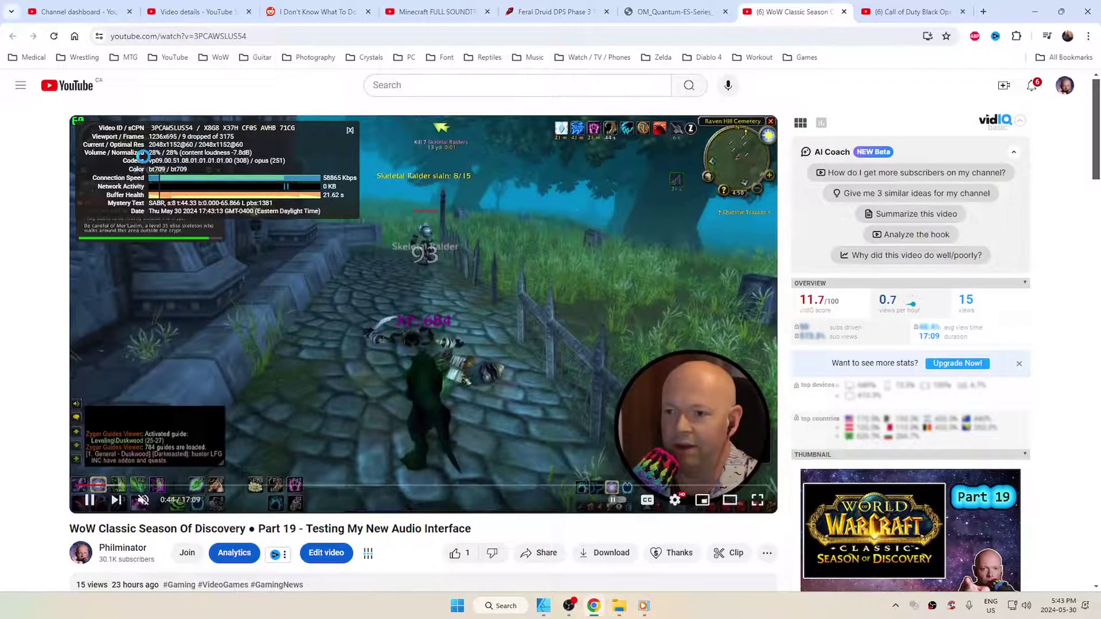
left_click(349, 131)
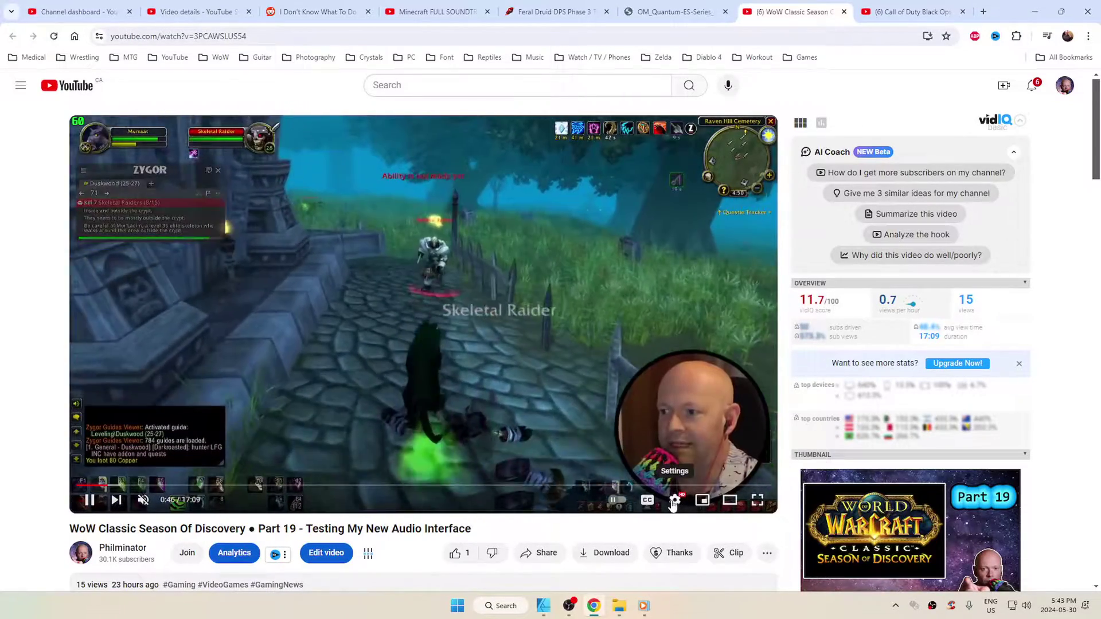
left_click(675, 500)
left_click(694, 463)
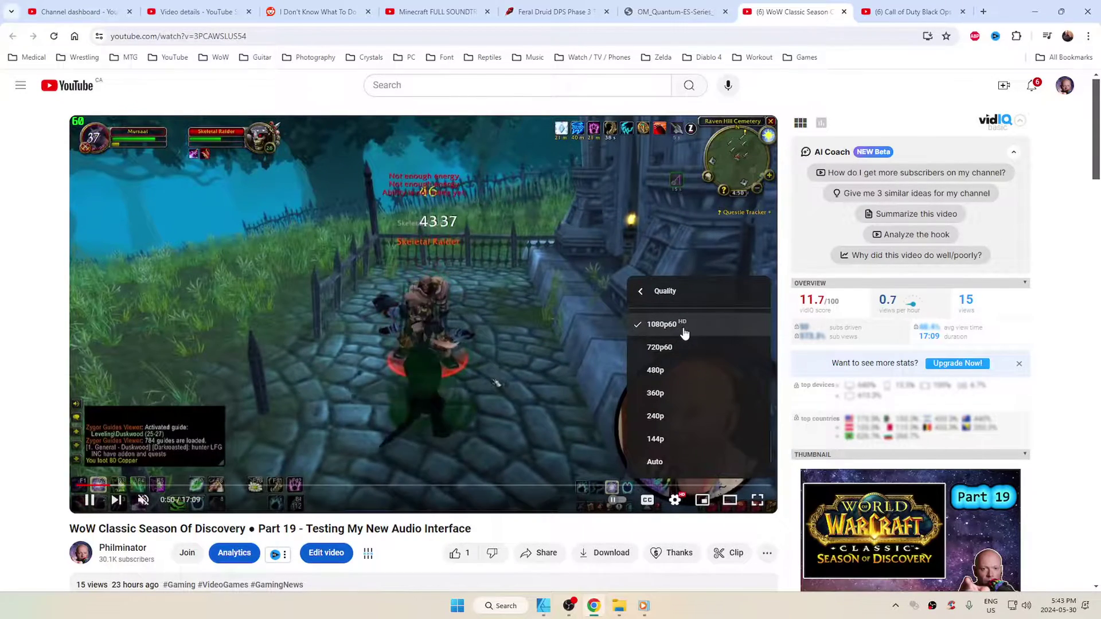
left_click(89, 500)
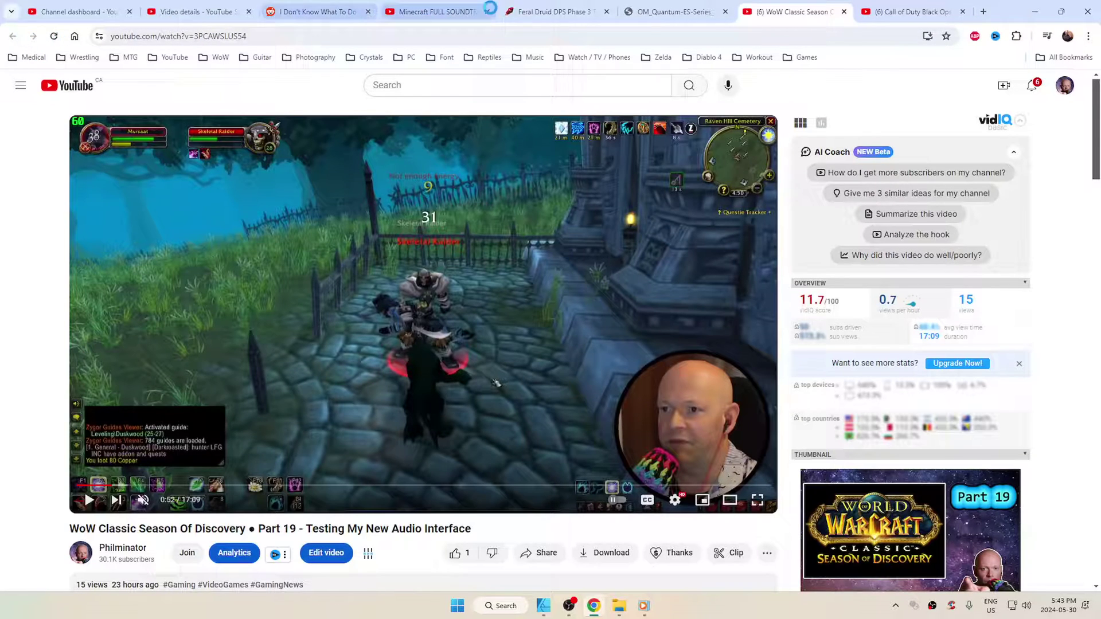
- Close the Part 19 tab, open Part 16's details in Studio, then its watch page
left_click(843, 12)
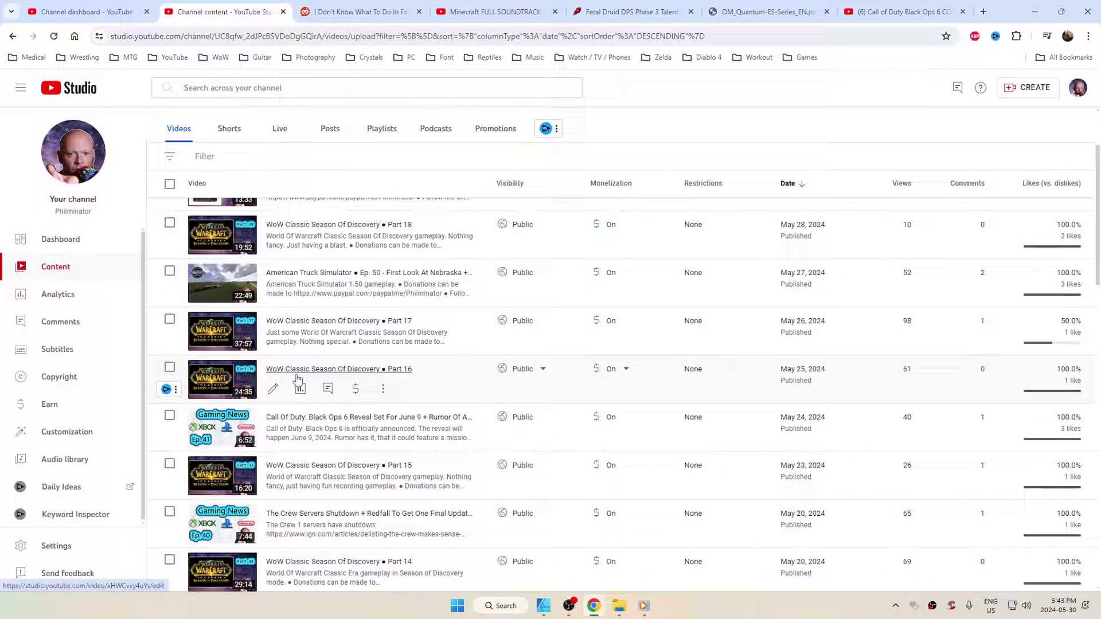
left_click(296, 370)
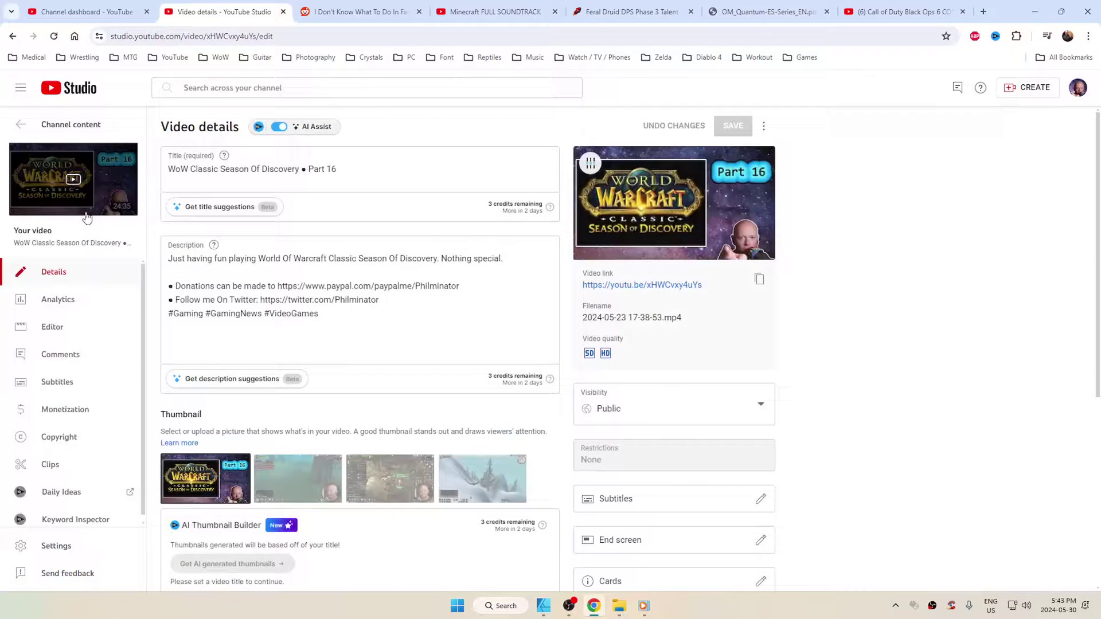
left_click(66, 181)
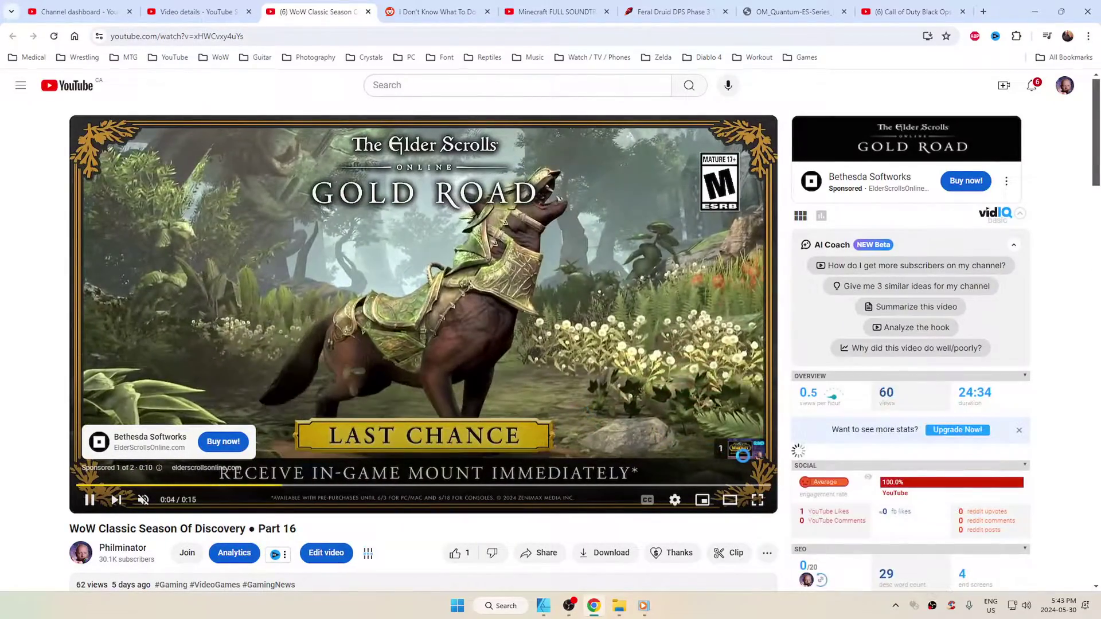
- Skip the ad, set Part 16 playback quality to 1440p60, and pause at 0:13
left_click(739, 453)
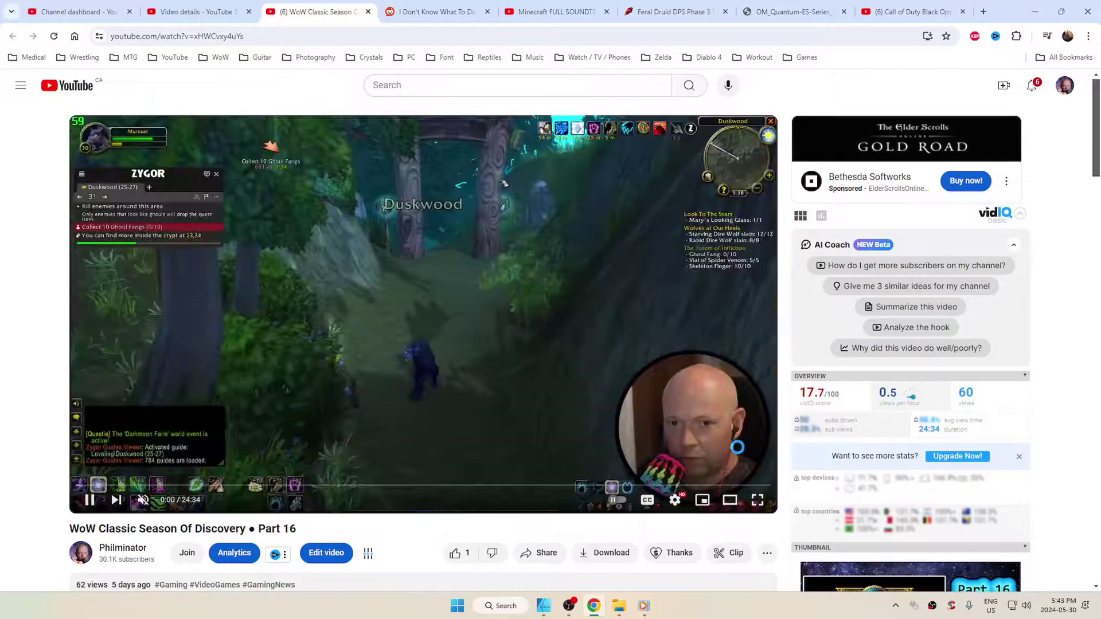
left_click(675, 500)
left_click(699, 466)
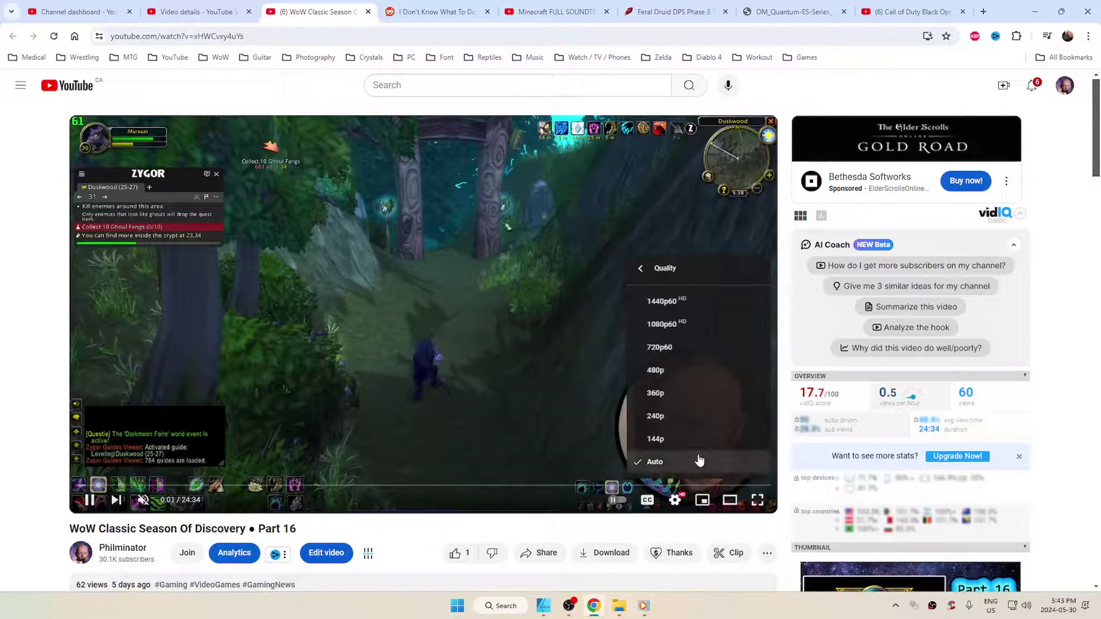
left_click(698, 302)
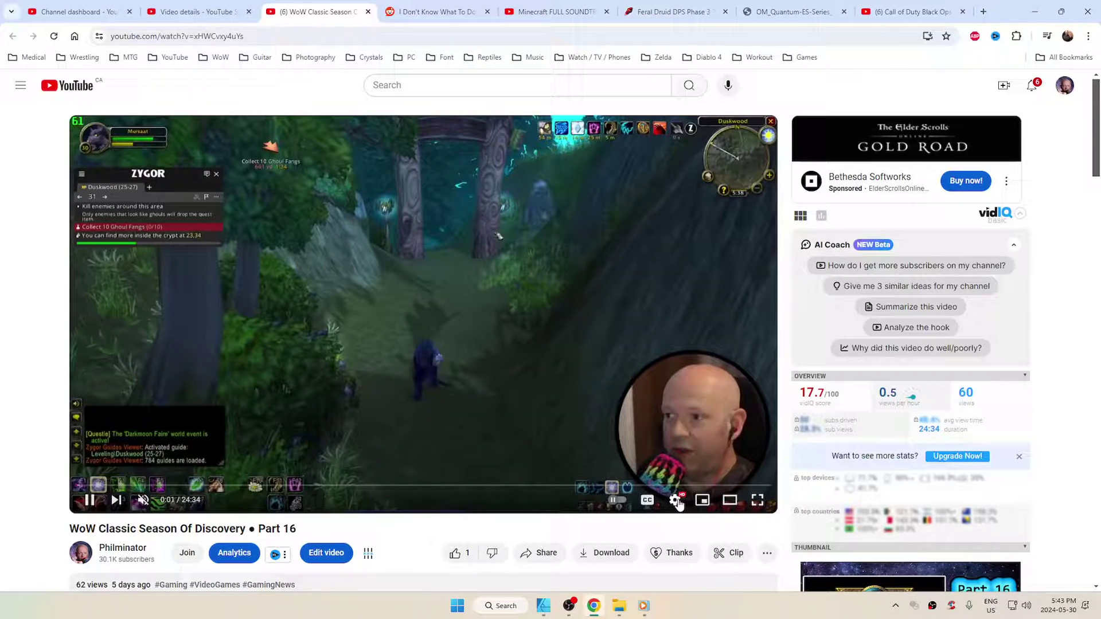
left_click(678, 502)
left_click(720, 459)
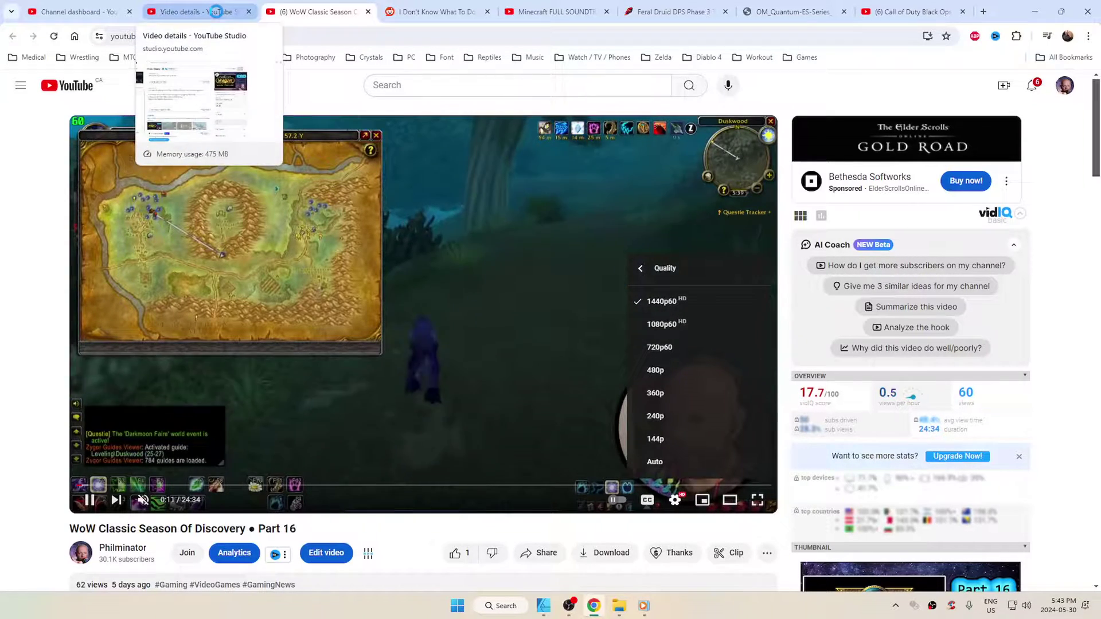
left_click(92, 505)
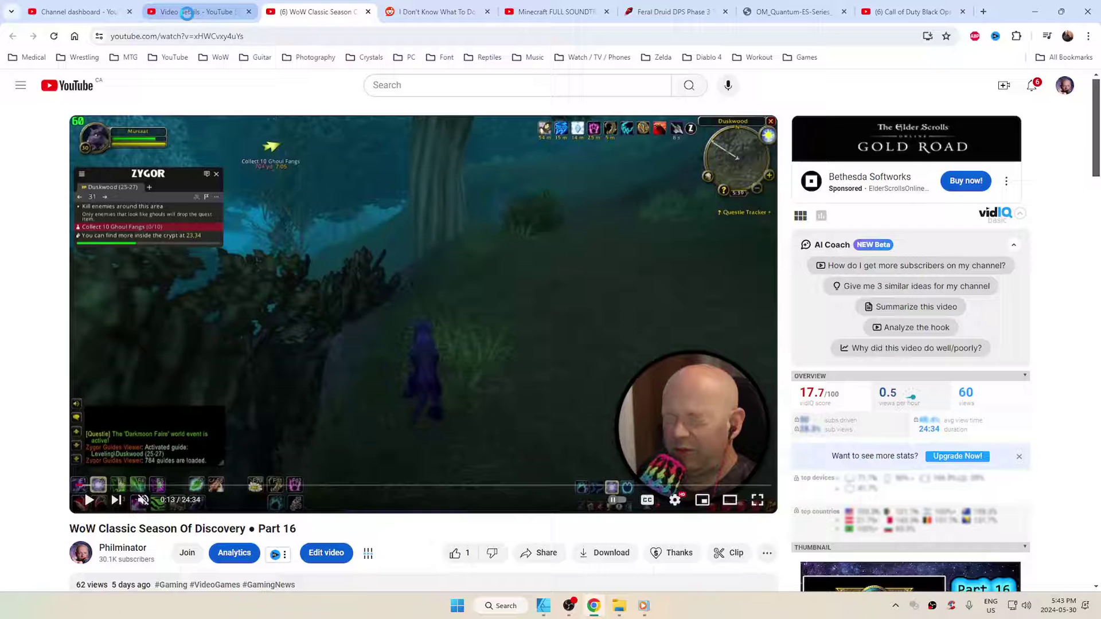
- Go back from Part 16's details to the Channel content uploads list
left_click(187, 13)
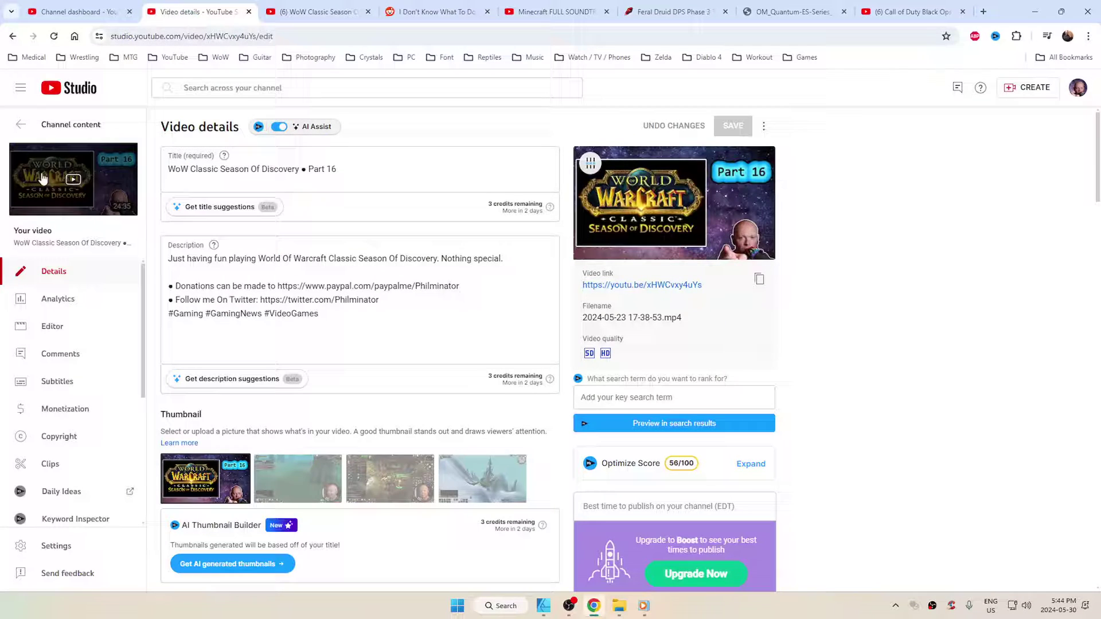
left_click(25, 130)
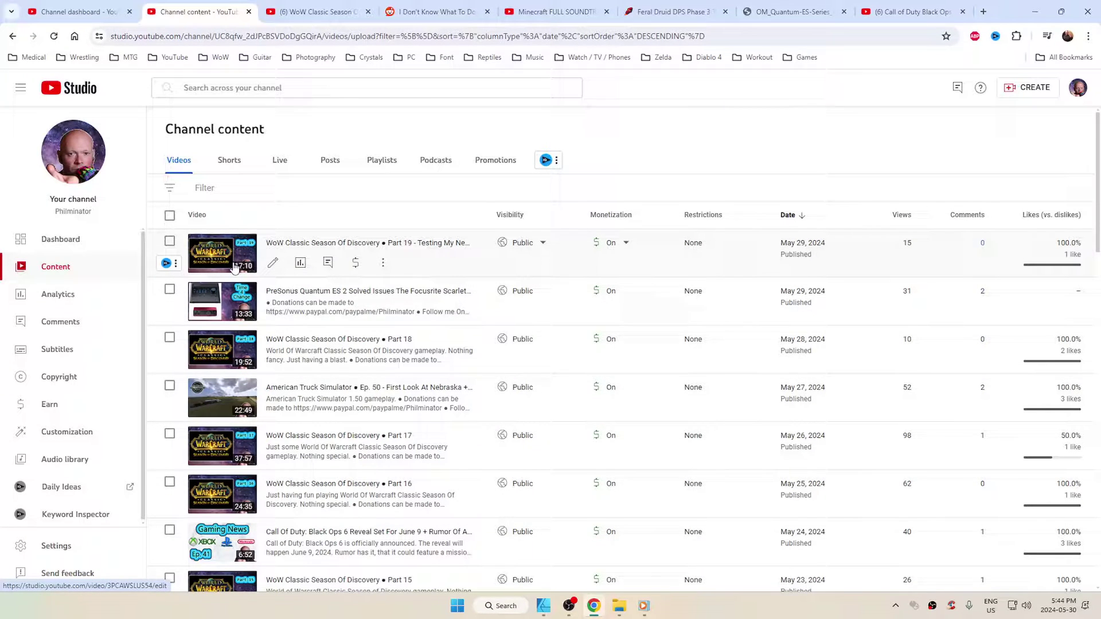
- Make the Group Rebel T3i webcam source visible in OBS, then minimize OBS
left_click(568, 606)
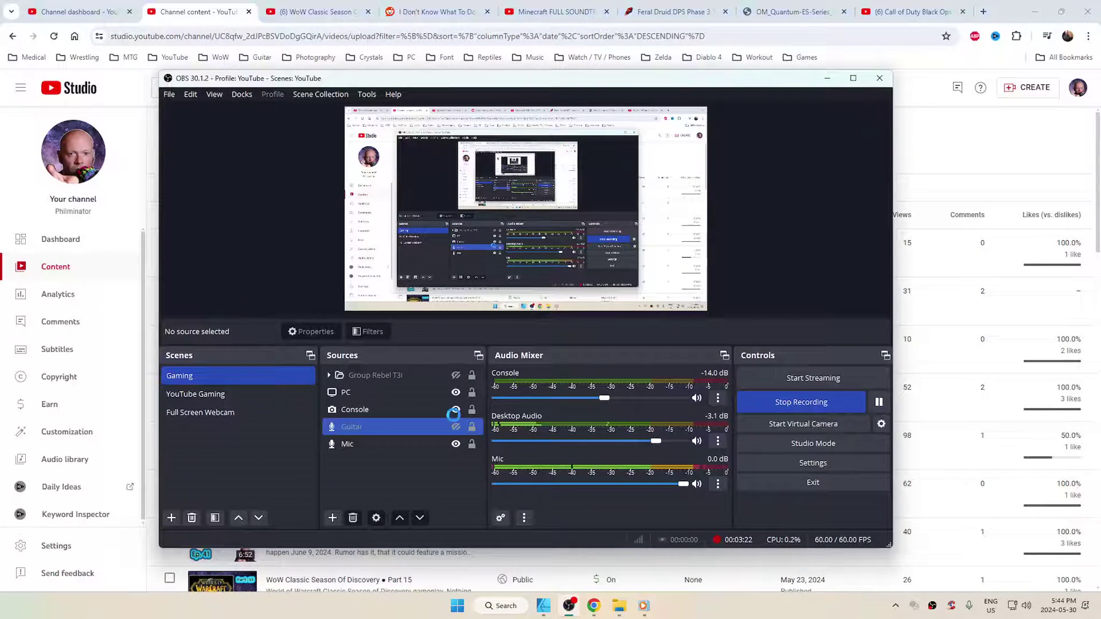
left_click(456, 375)
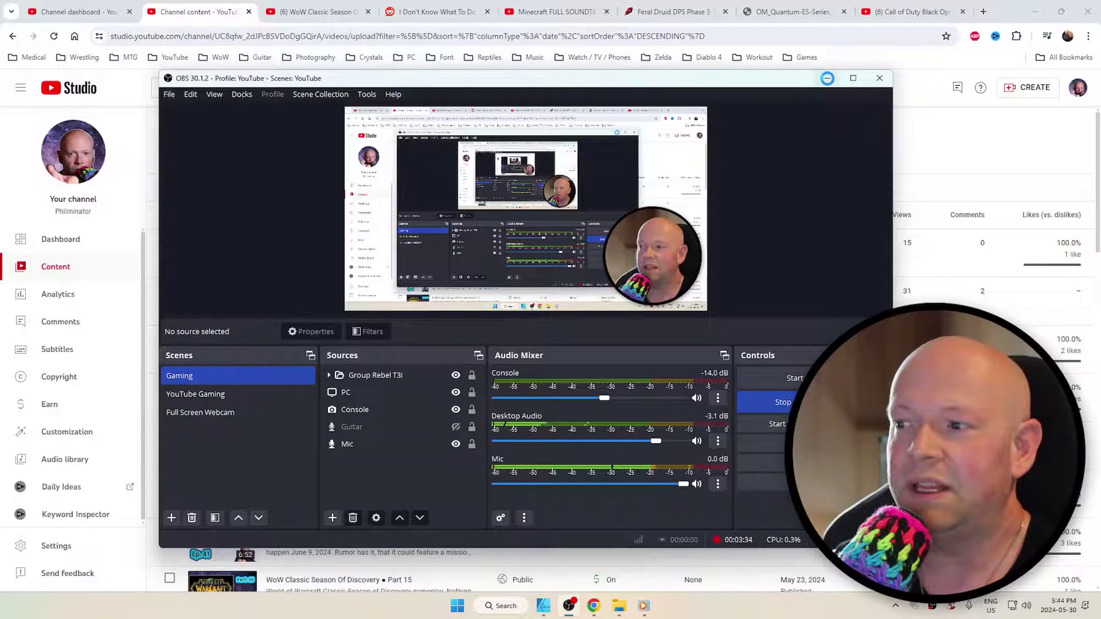
left_click(826, 78)
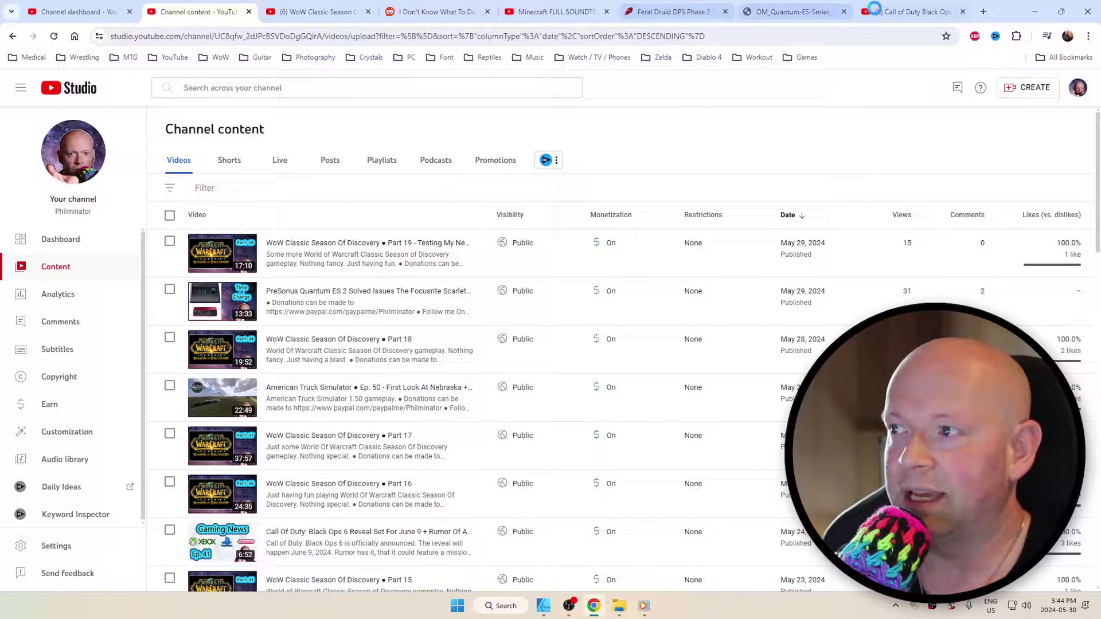
left_click(878, 12)
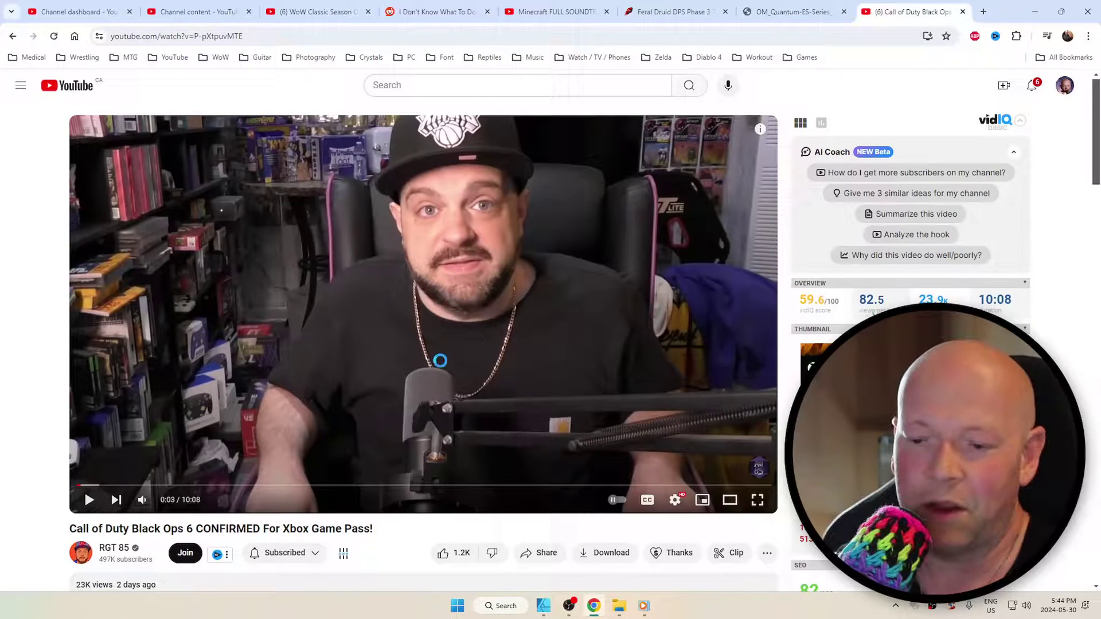
left_click(675, 499)
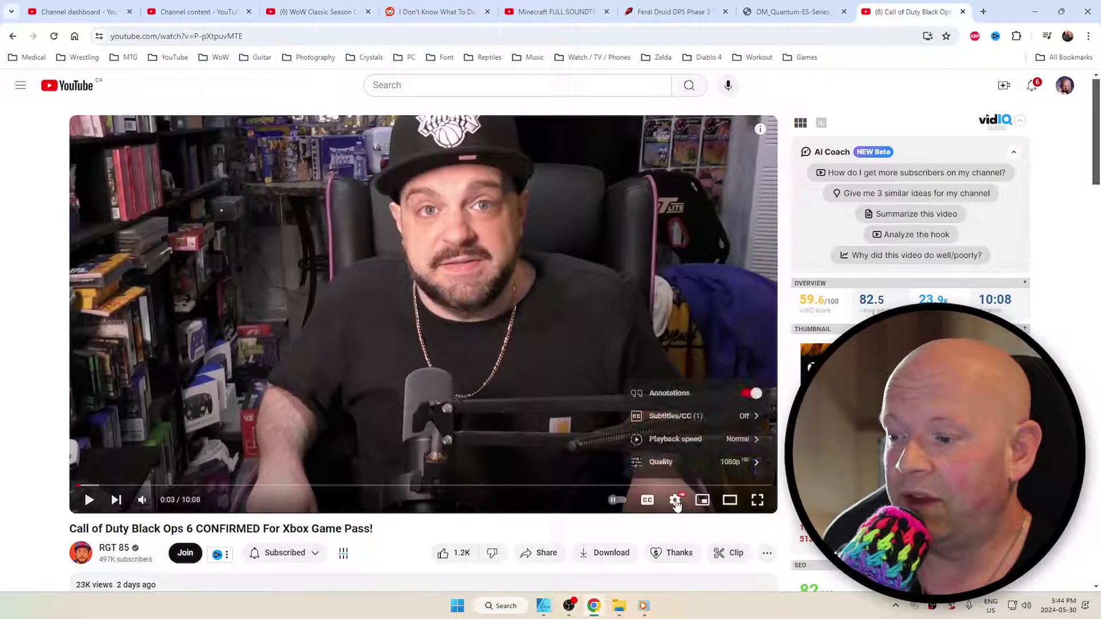
left_click(699, 462)
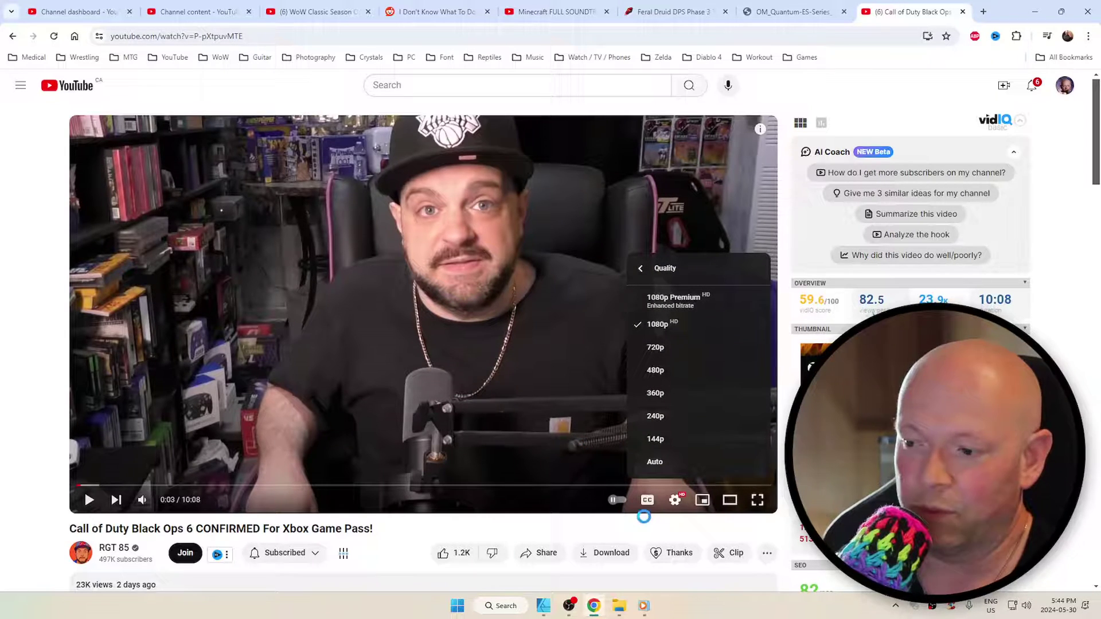
left_click(675, 499)
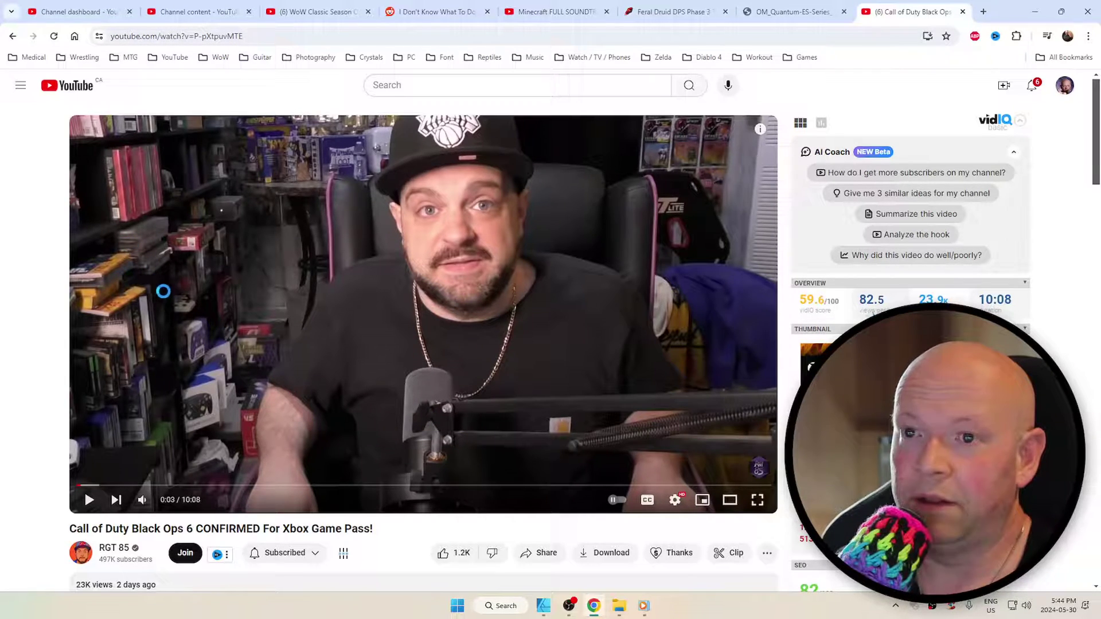
left_click(211, 9)
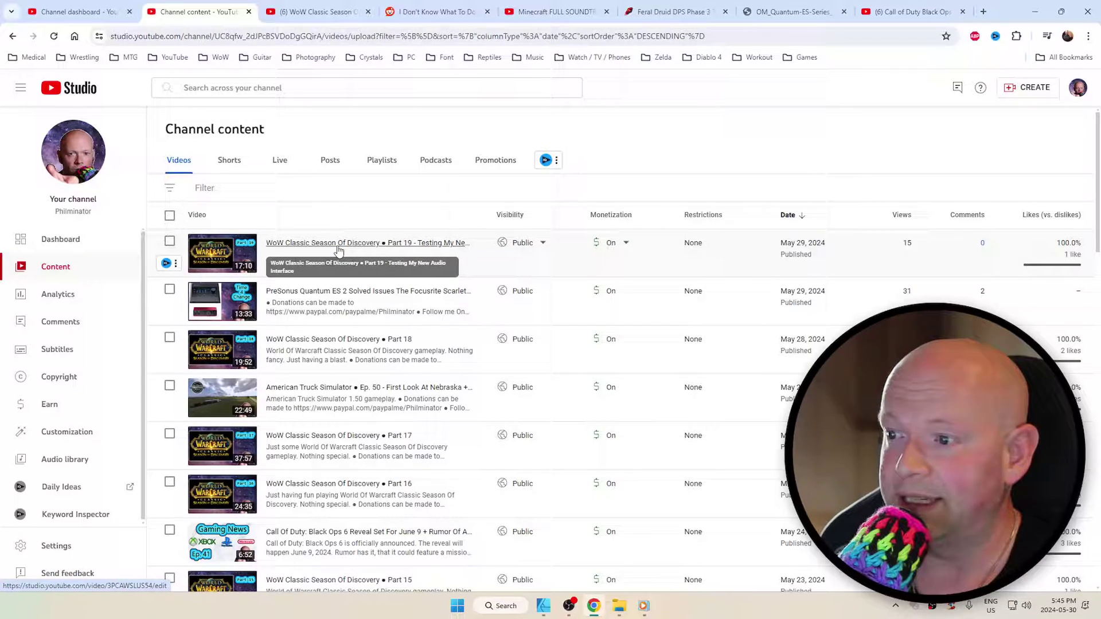
- Open the Part 19 video's details from the Channel content list
left_click(338, 243)
- Open the Part 19 video on YouTube and set its playback quality to 1080p60
left_click(63, 183)
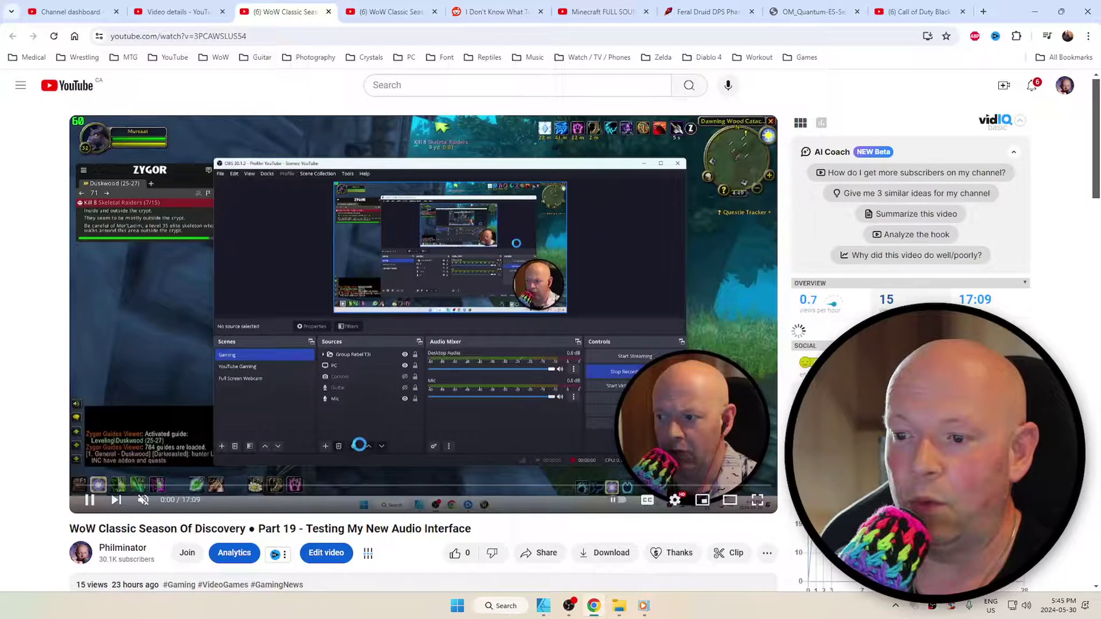
left_click(675, 500)
left_click(688, 459)
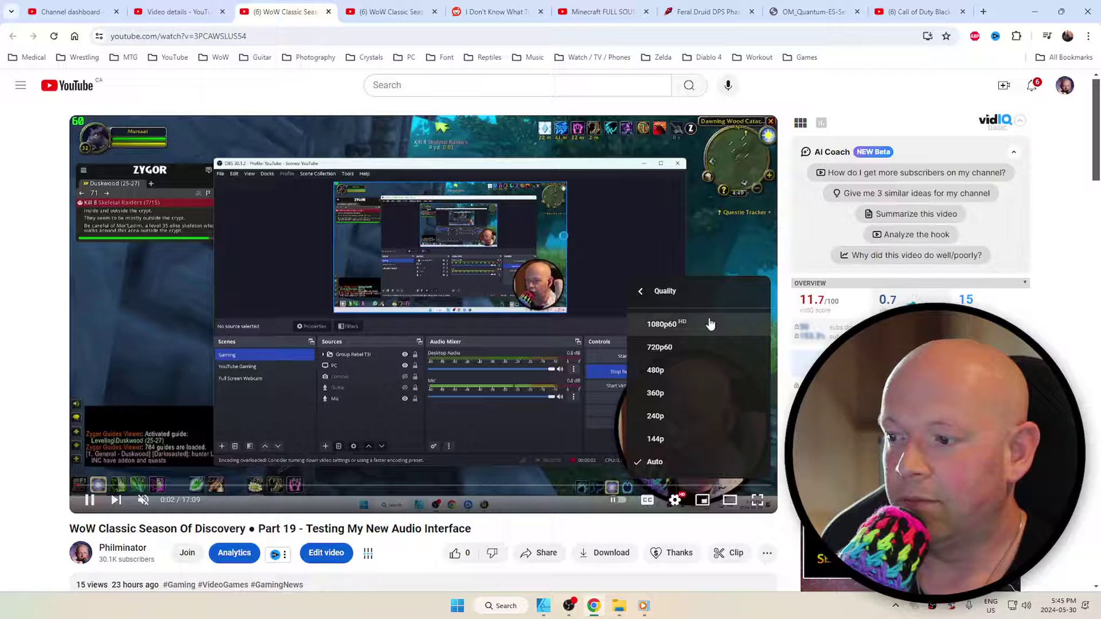
left_click(710, 324)
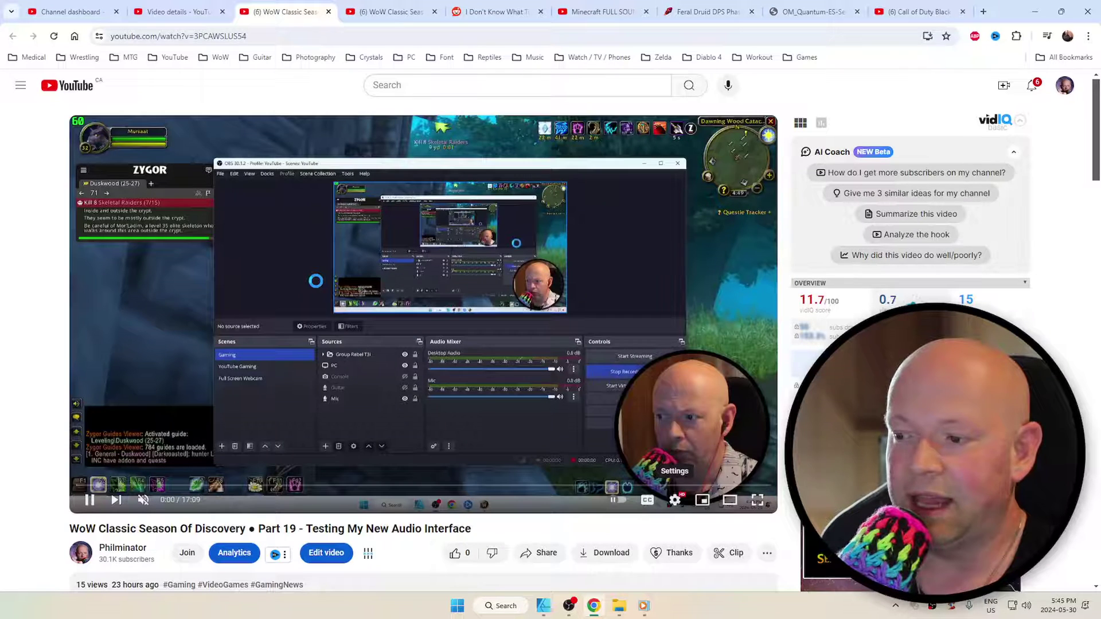
- Check Stats for nerds for vp09 codec and 2048x1152@60, then watch full screen
right_click(316, 281)
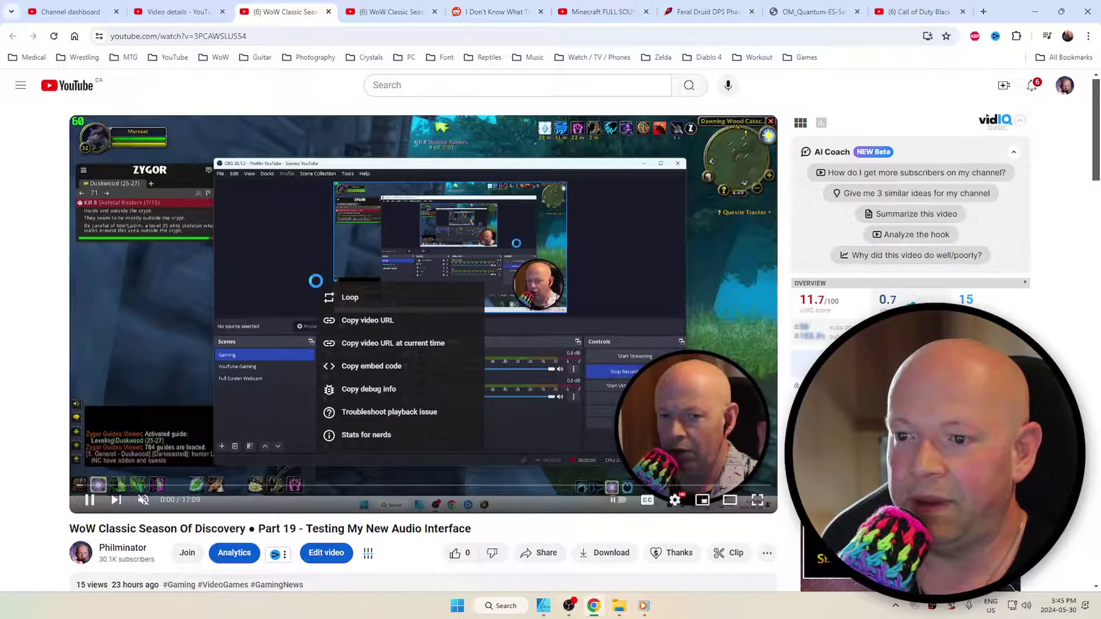
left_click(366, 434)
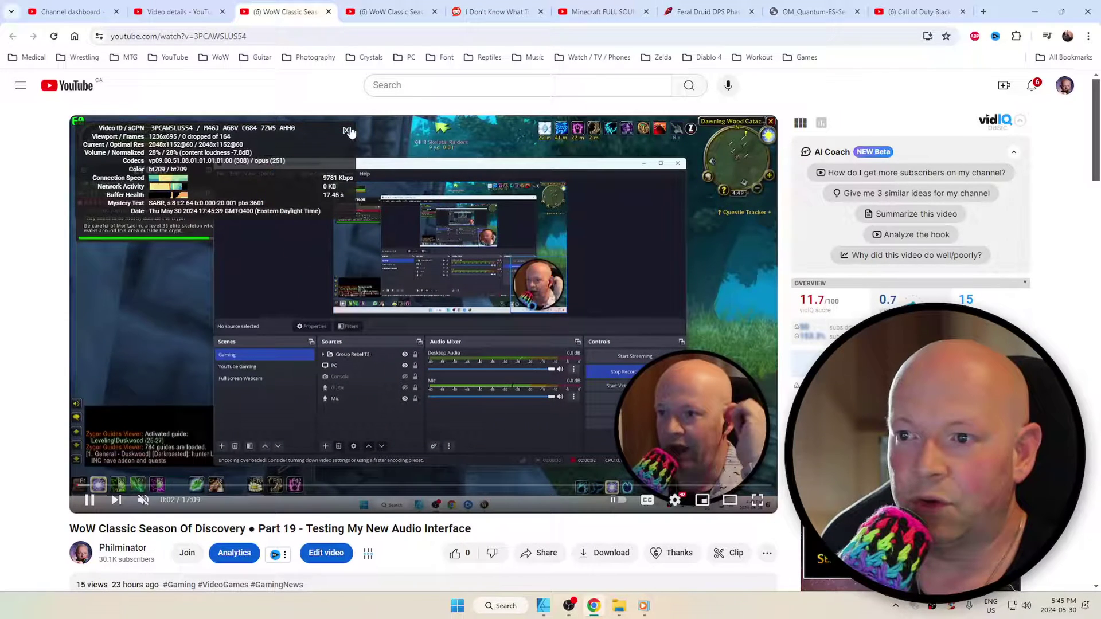
left_click(347, 131)
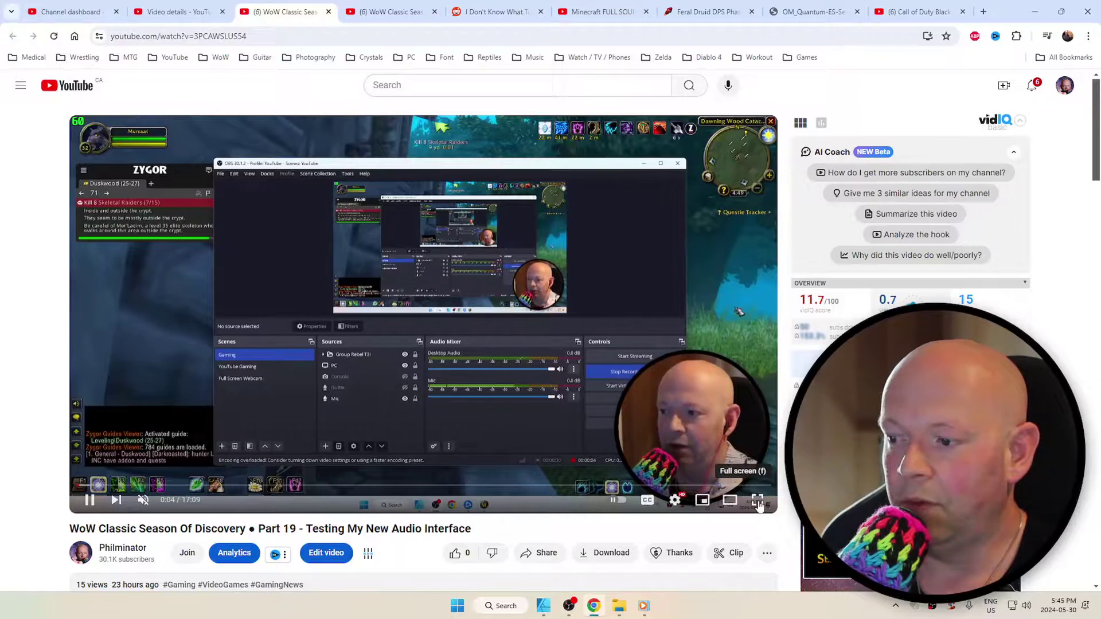
left_click(757, 502)
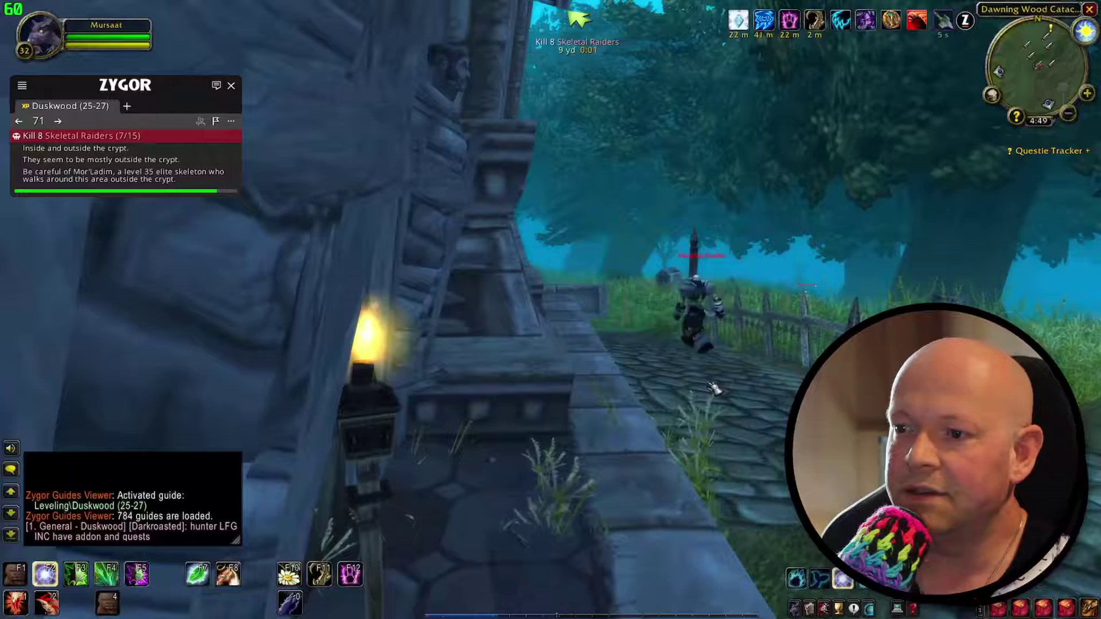
- Skip the Part 19 video ahead to about 7:13 and exit full screen
mouse_move(514, 609)
left_click(467, 586)
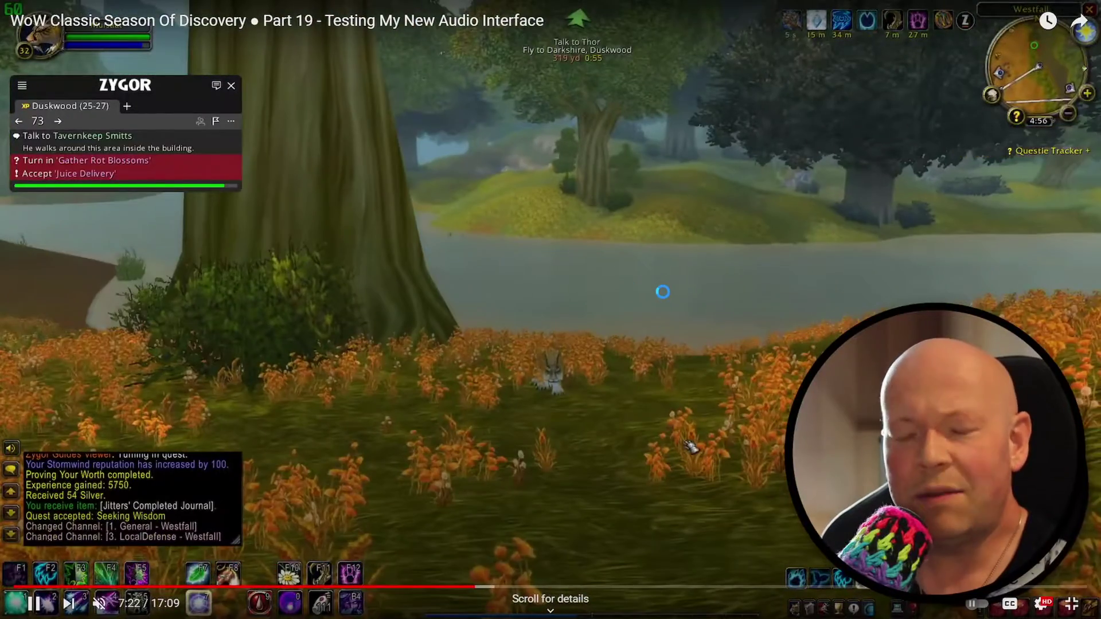
key("Escape")
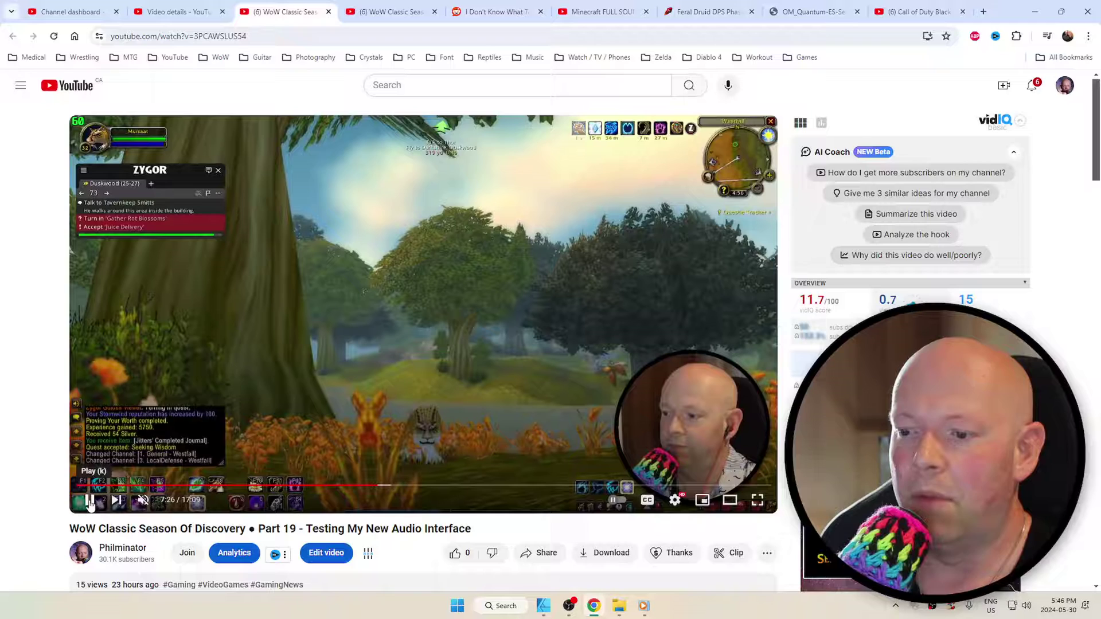
- Pause the video at 7:26, confirm 1080p60 quality, and switch to OBS, deselecting the Console source
left_click(92, 504)
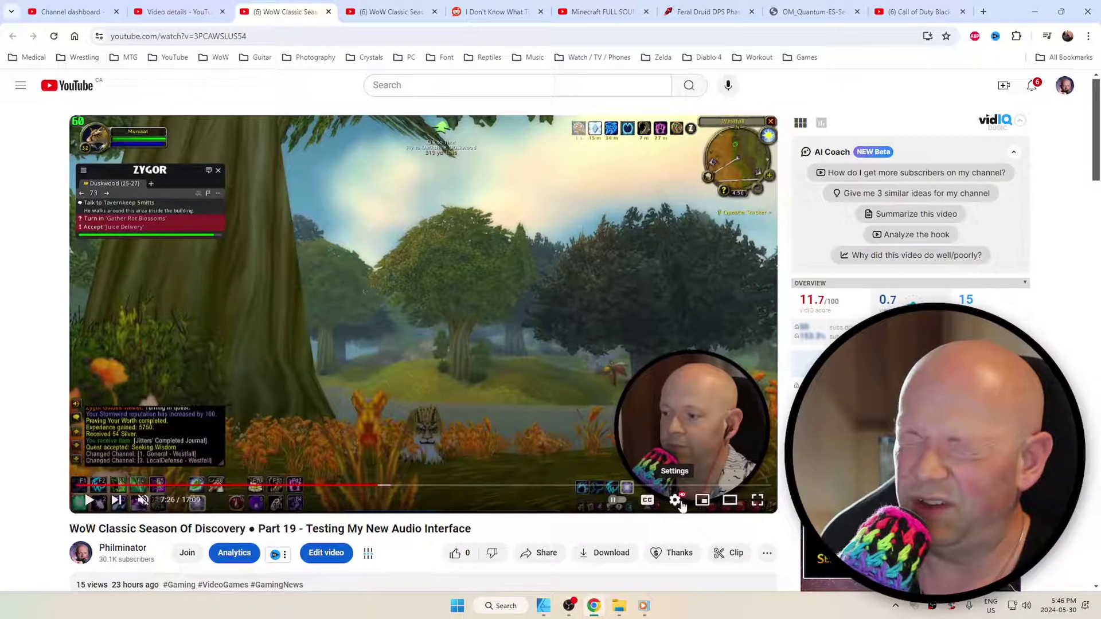
left_click(676, 501)
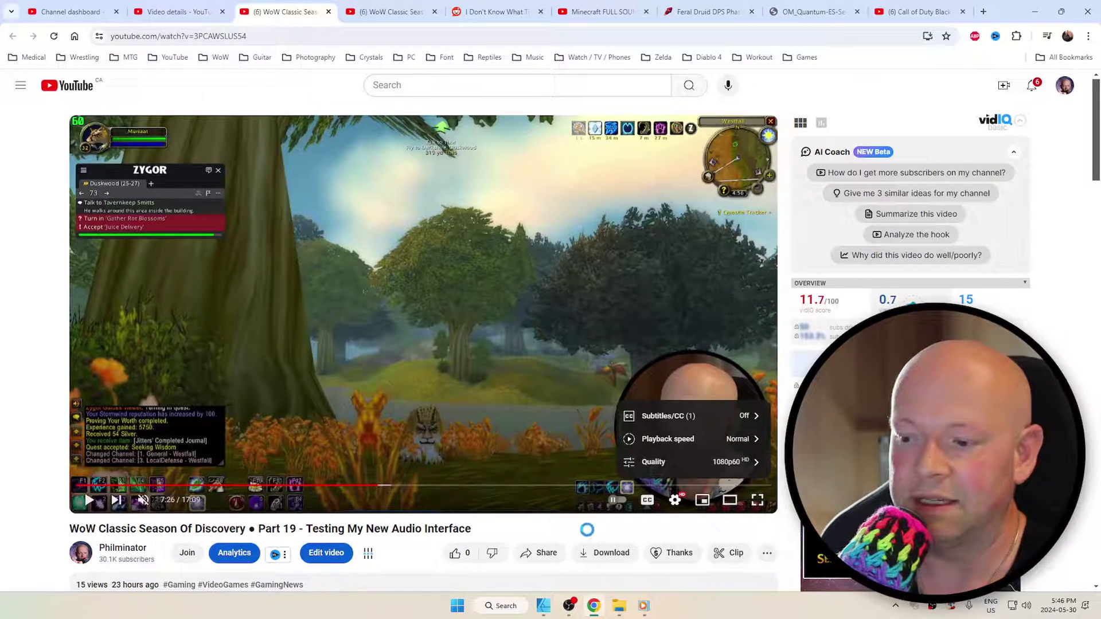
left_click(569, 606)
left_click(466, 412)
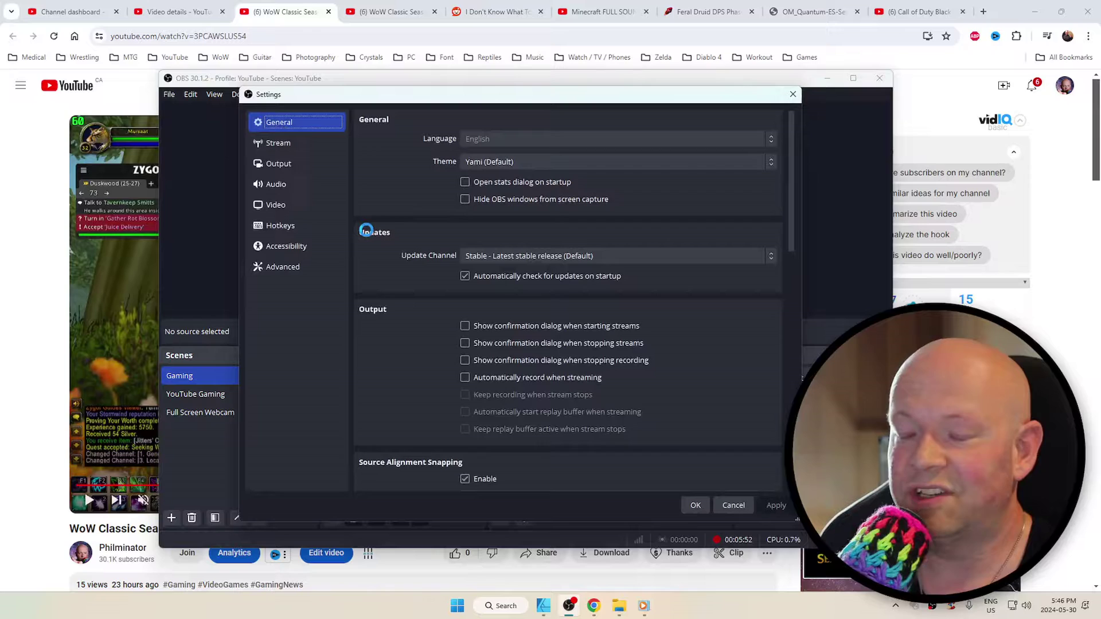
- Show OBS's Video settings page to check the 2048x1152 output resolution
left_click(277, 205)
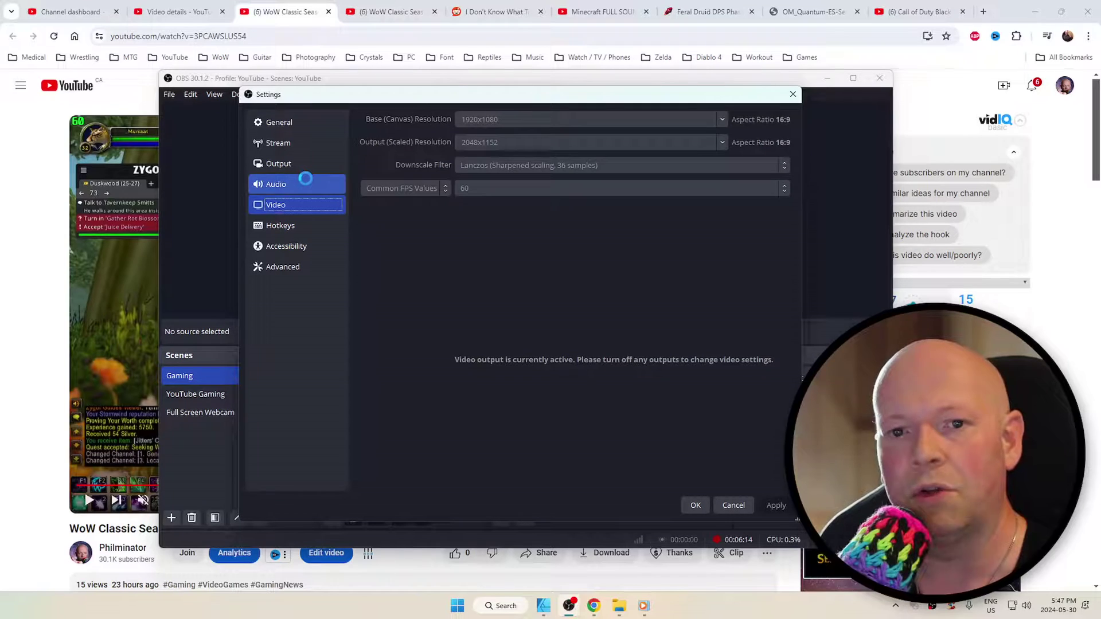
left_click(733, 504)
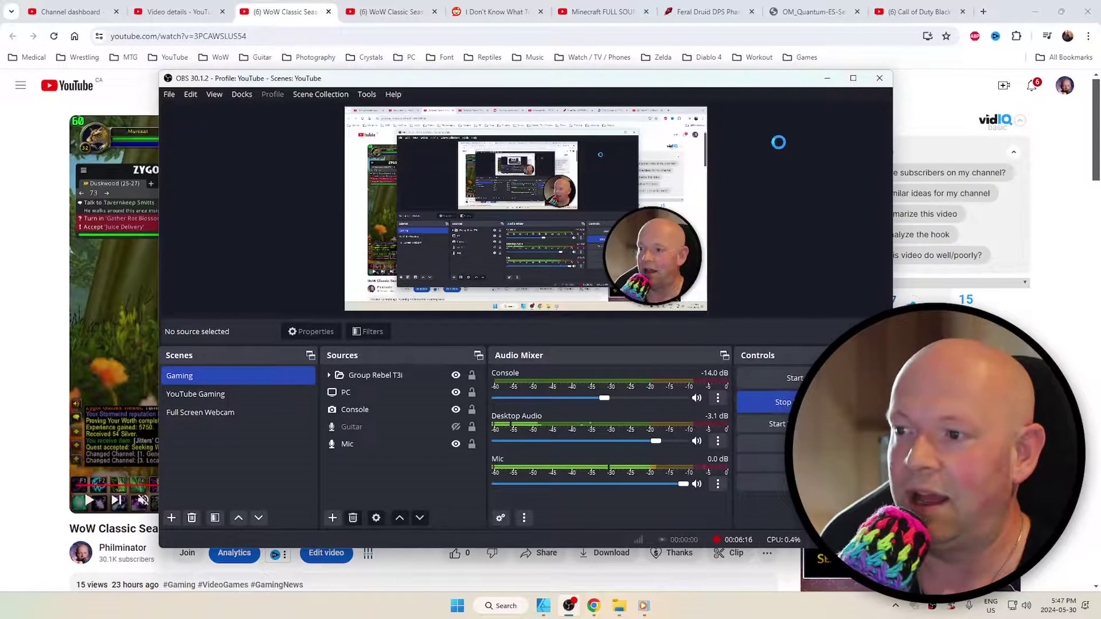